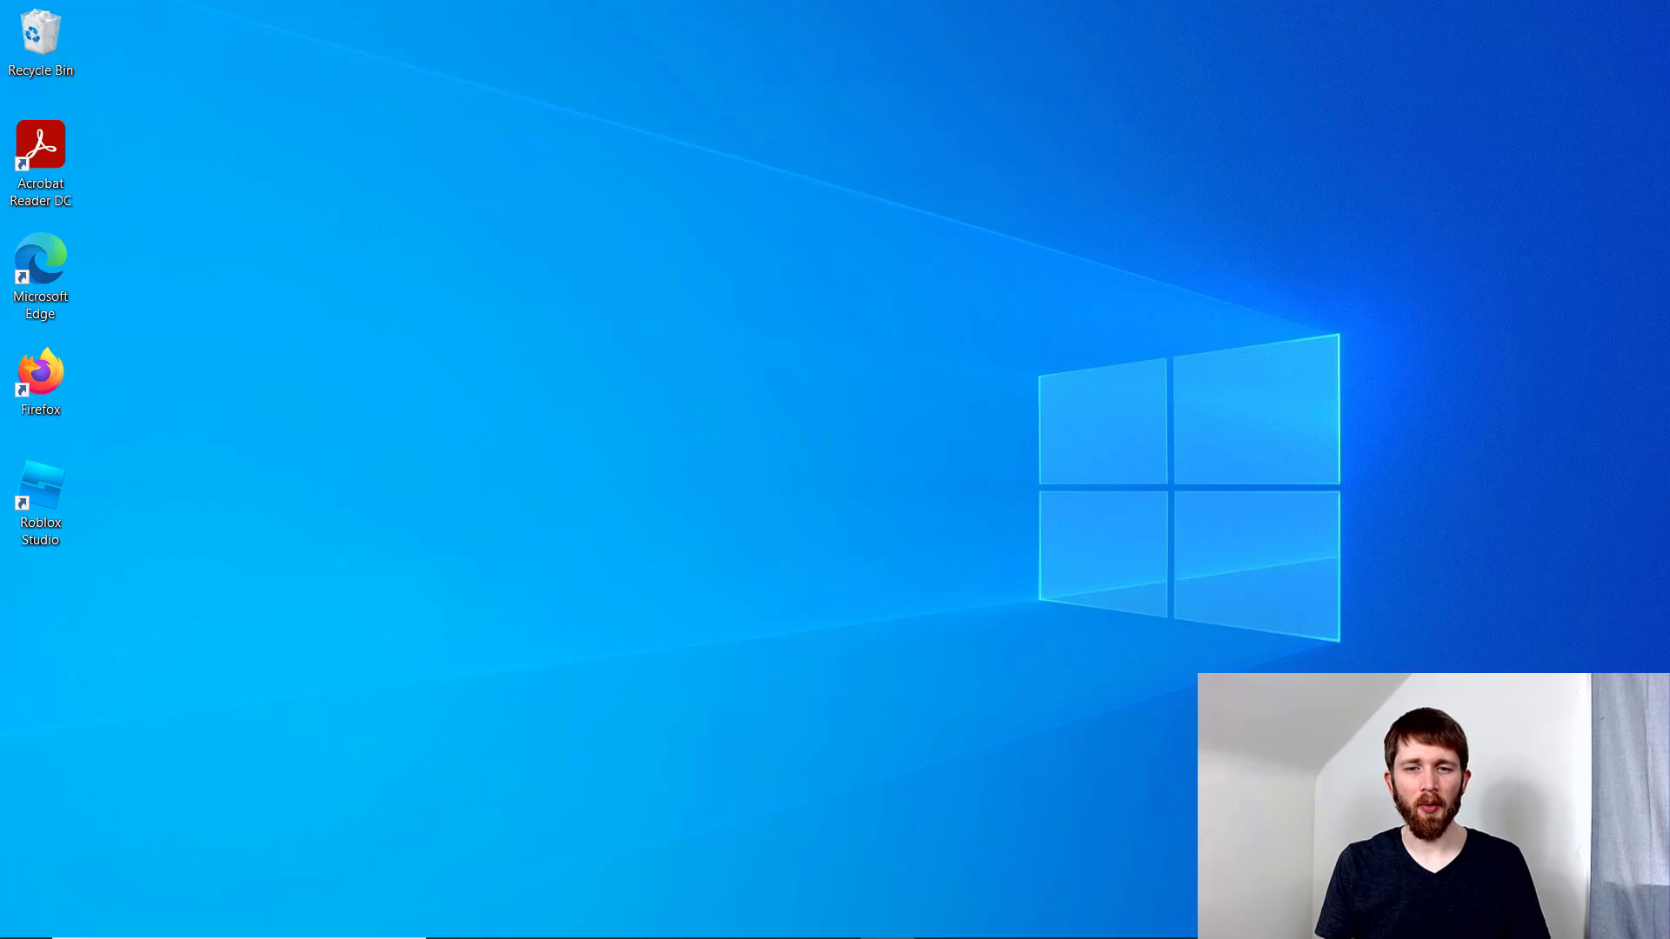
Switch to Roblox Studio and create a new place from the Flat Terrain template.
click(779, 918)
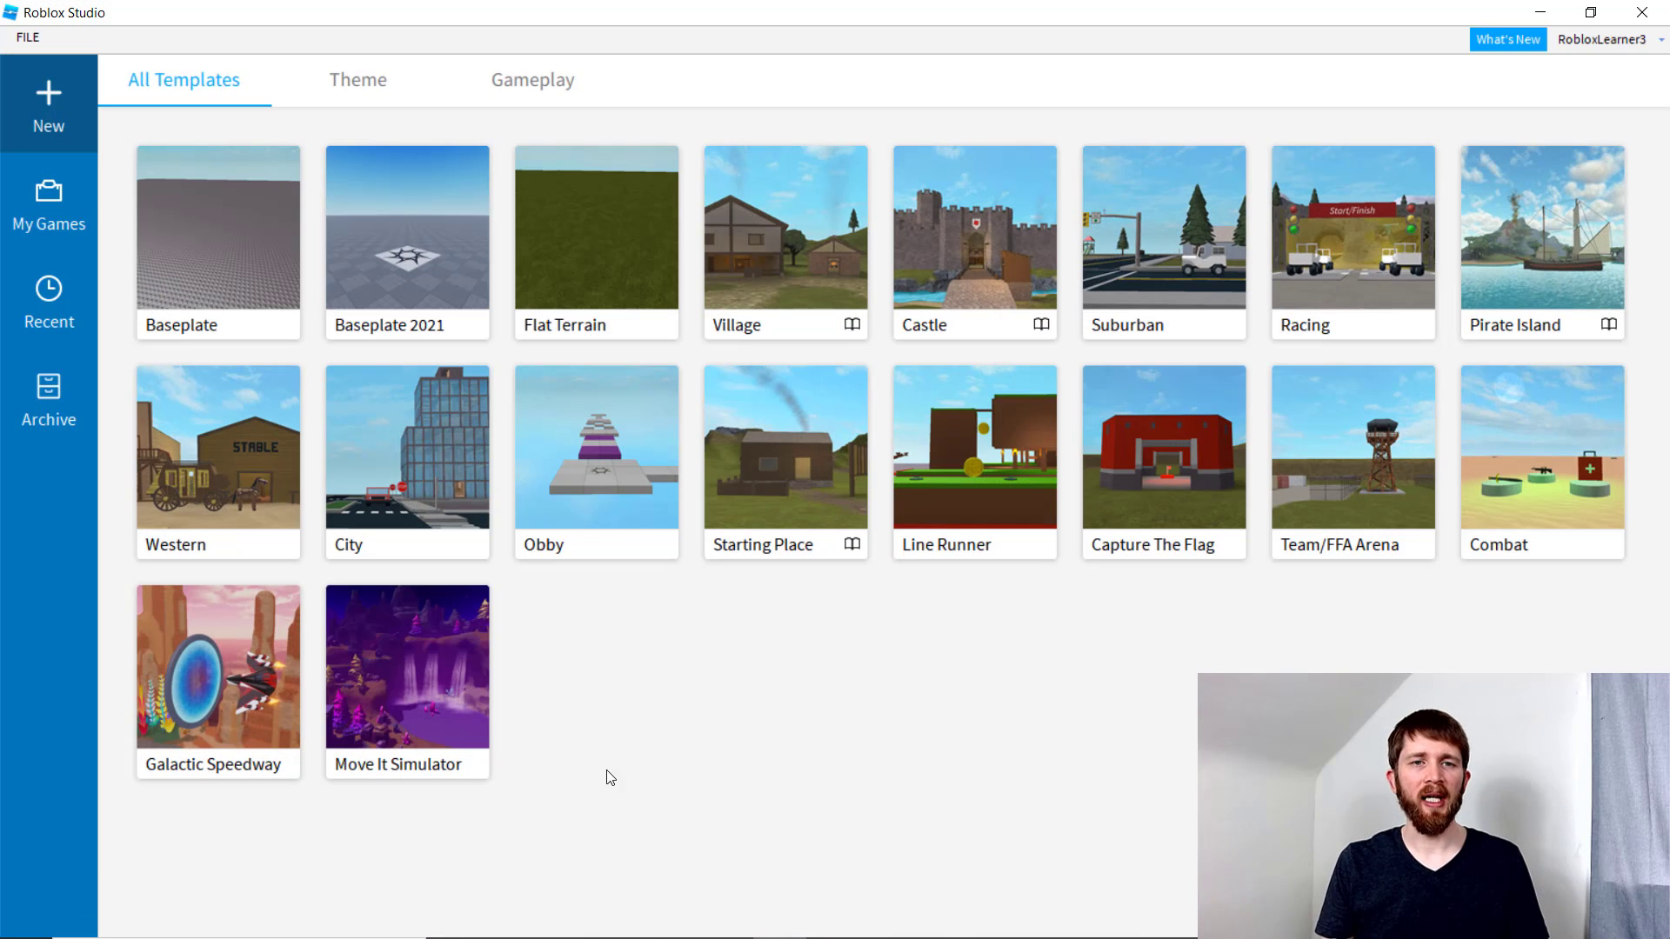
click(600, 233)
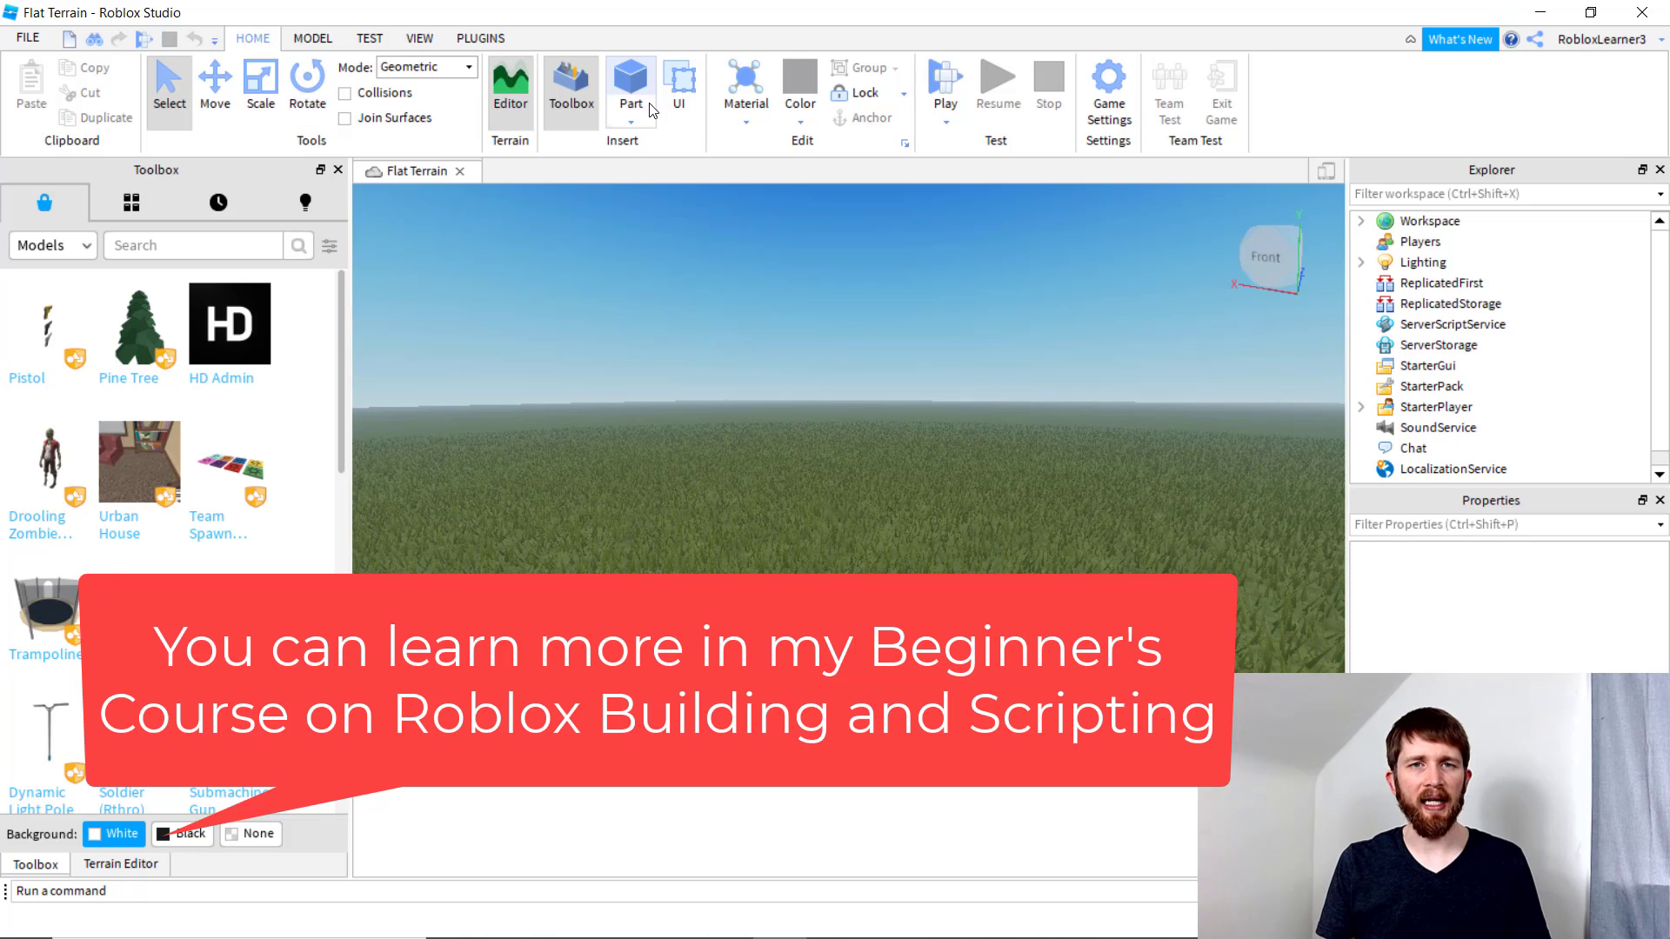
Insert a part on the terrain and scale it wider and taller into a thin upright wall.
click(630, 120)
click(660, 144)
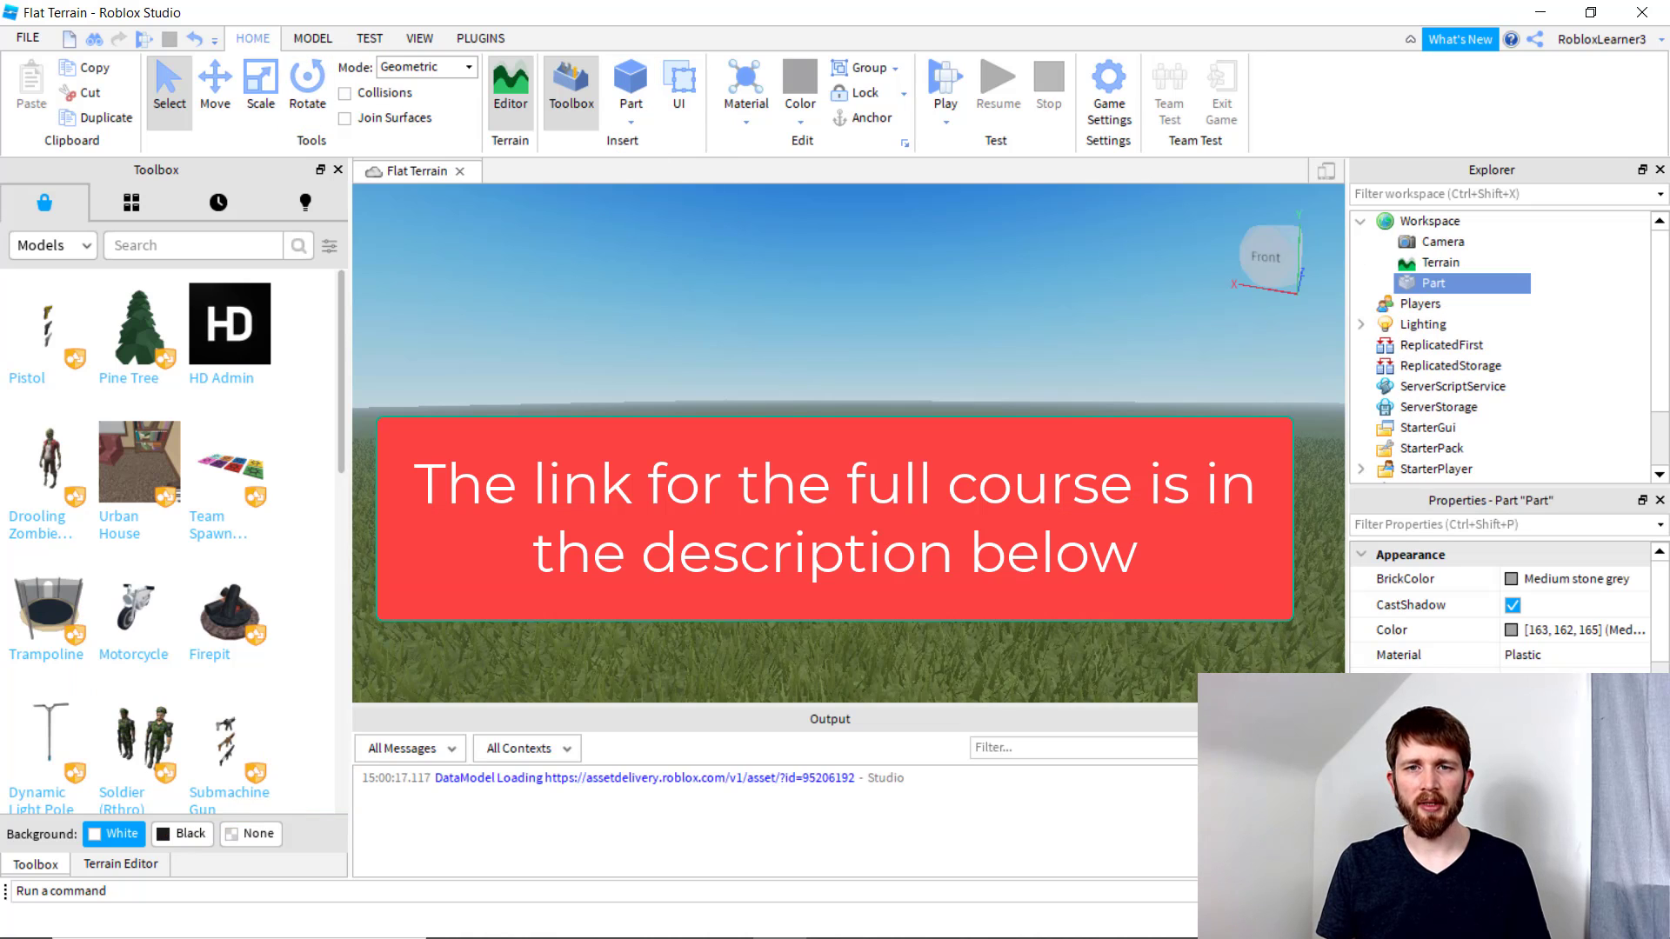
key(Escape)
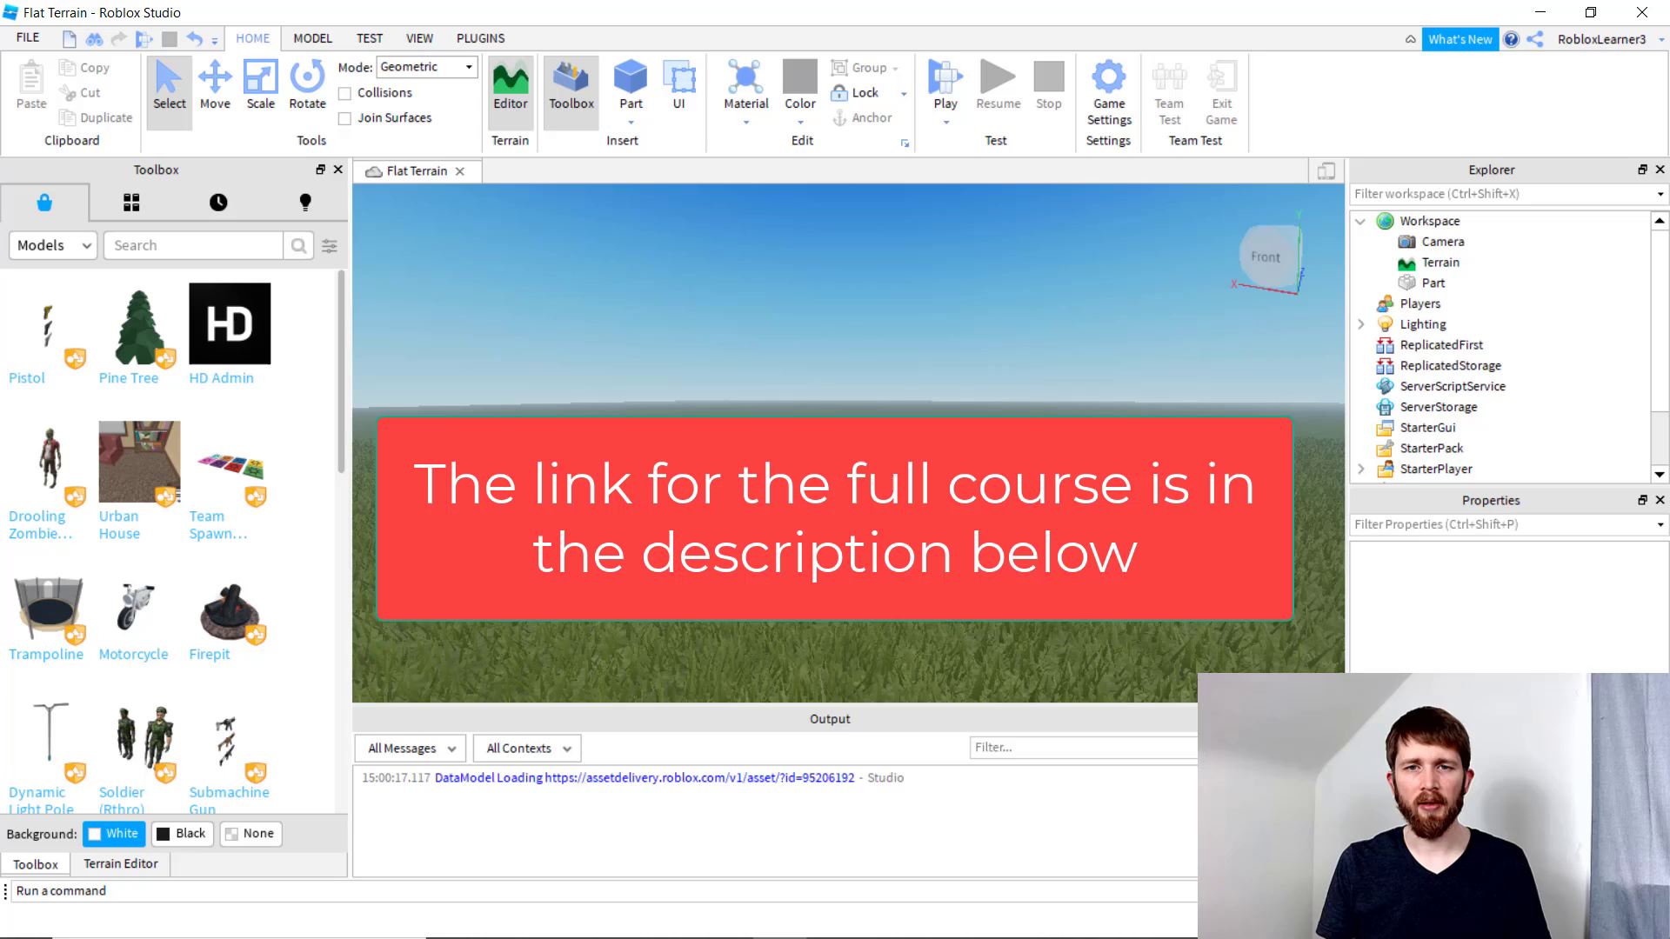
click(1433, 283)
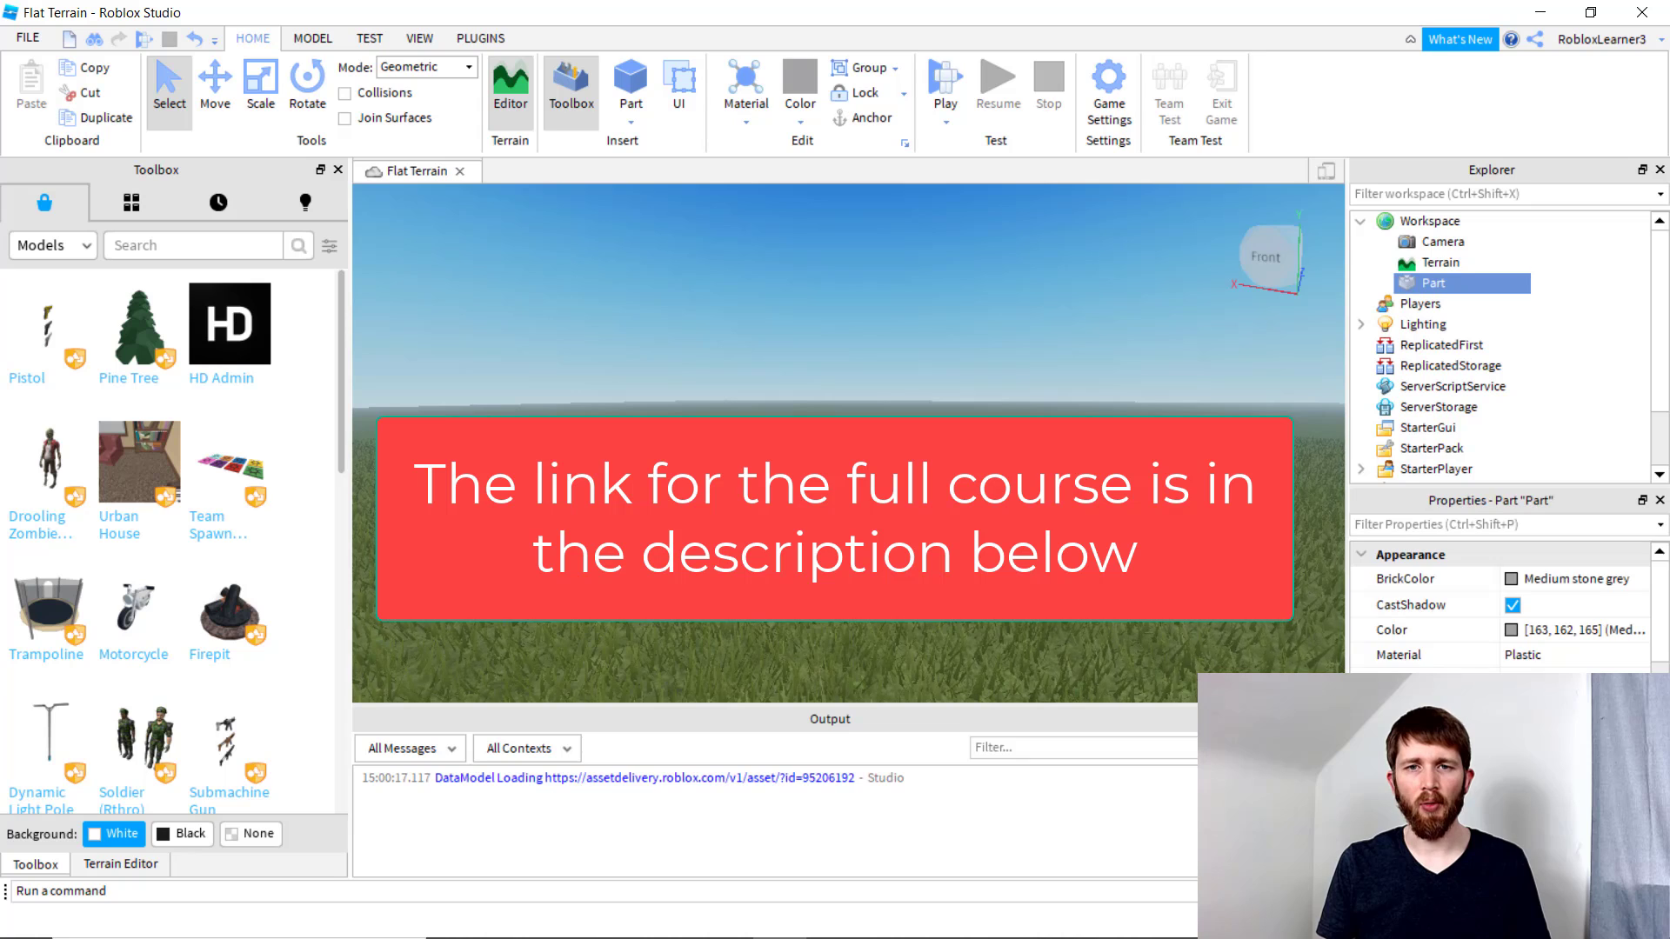
click(258, 102)
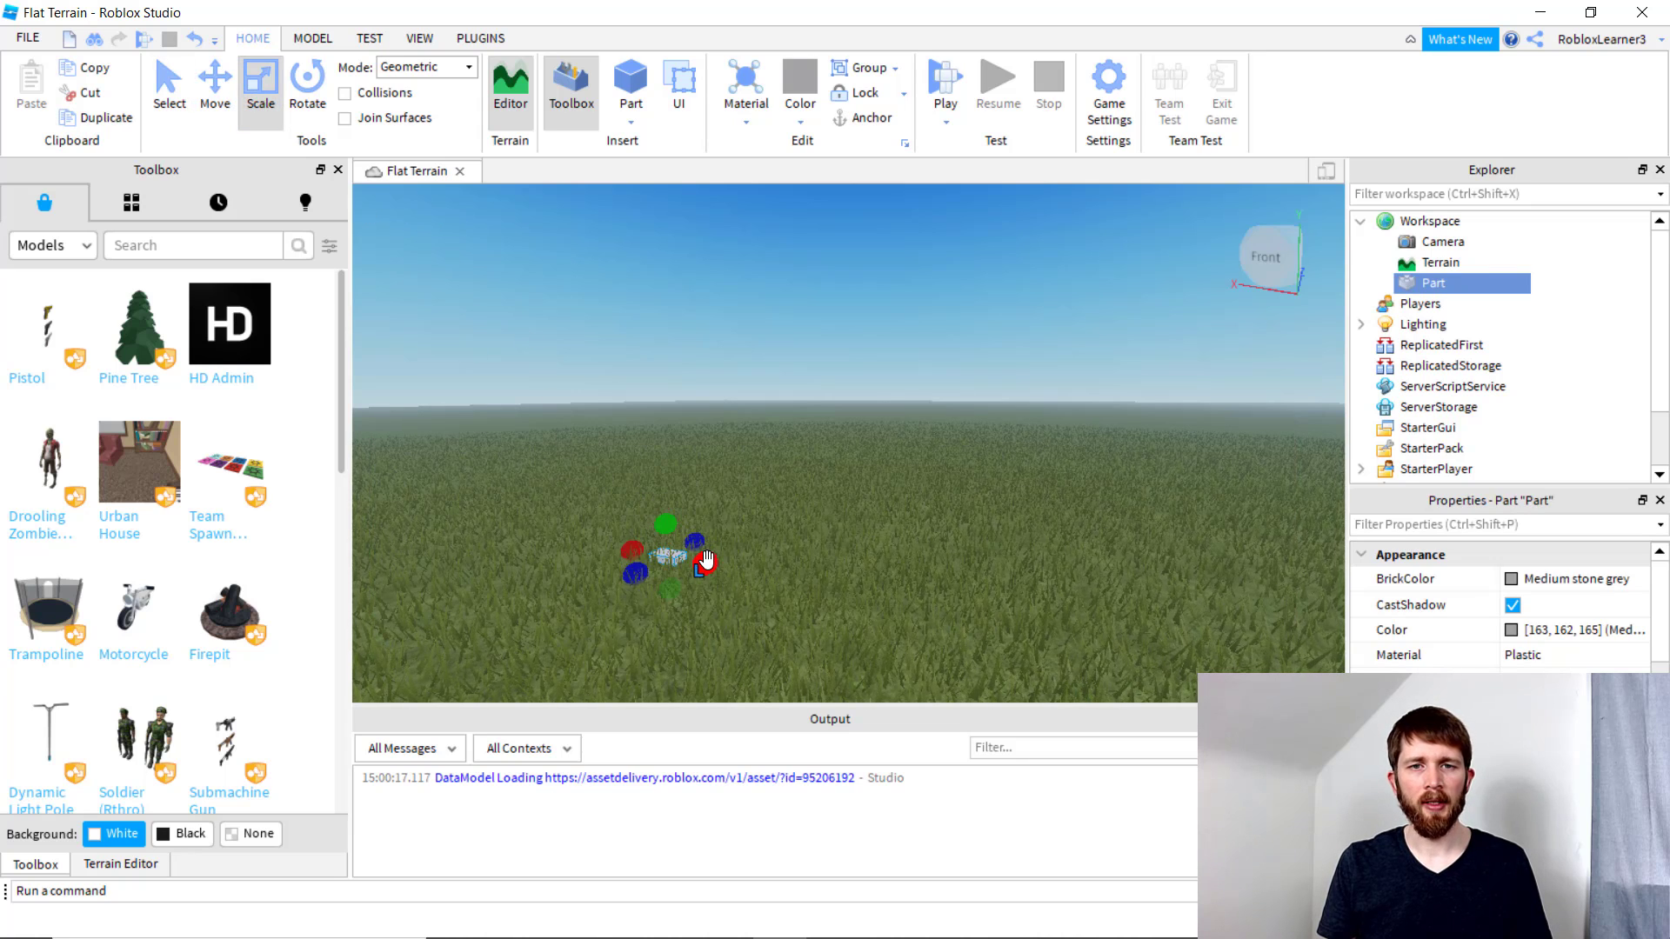
drag(706, 561, 870, 587)
drag(739, 533, 760, 480)
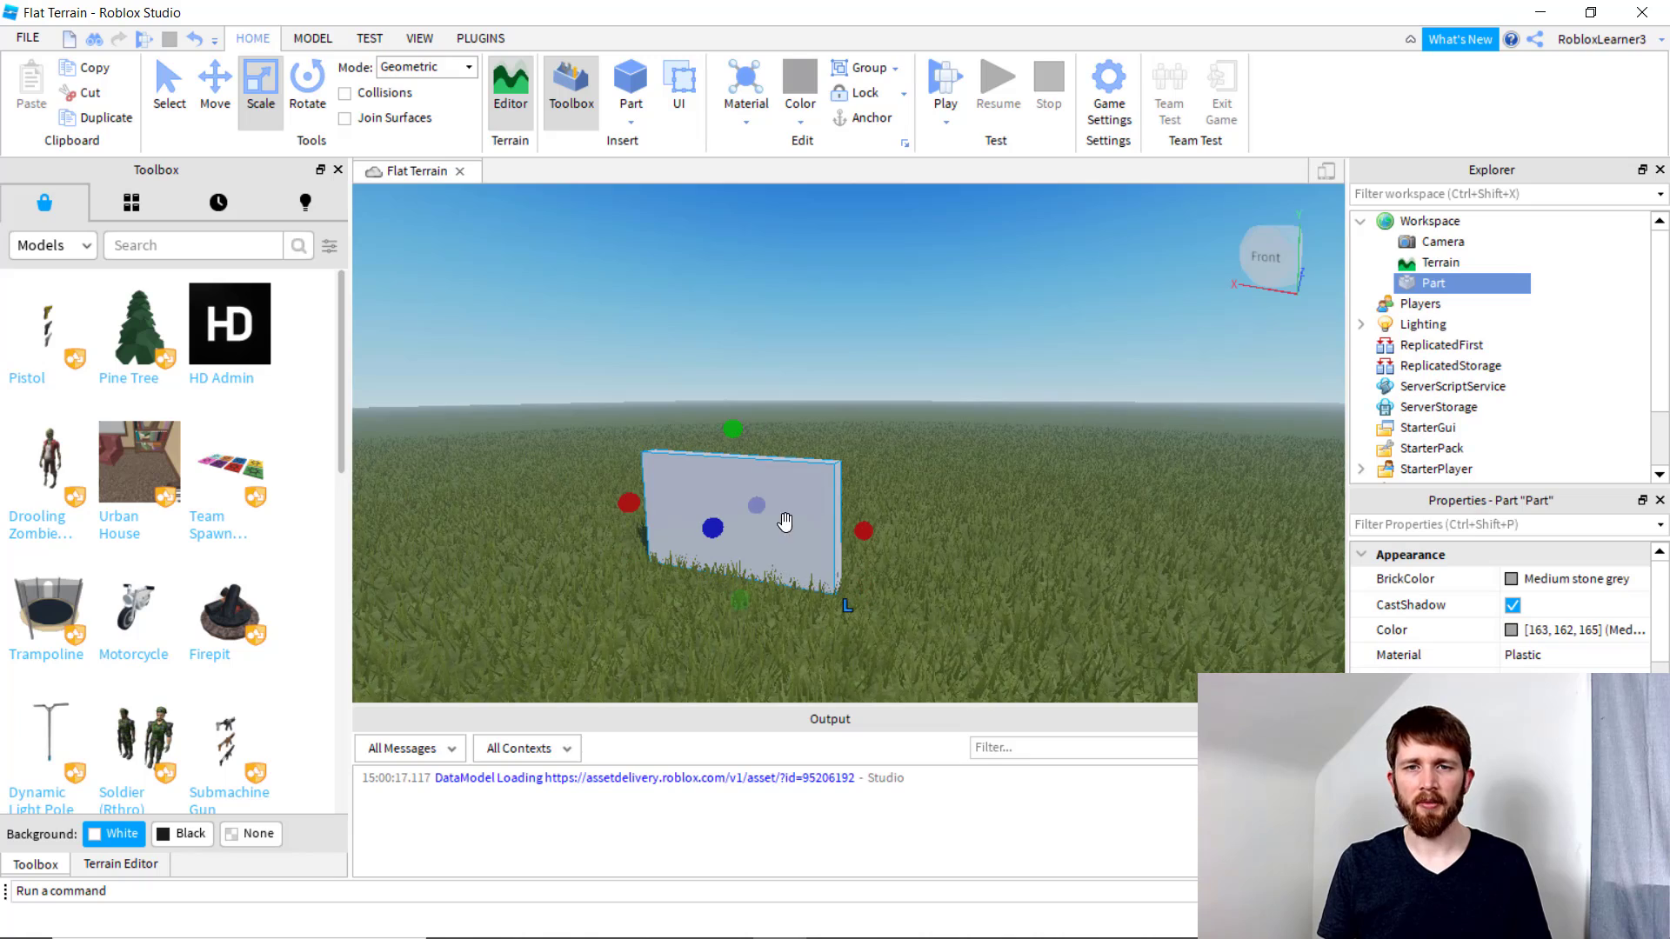
Set the wall part's BrickColor to Pastel Blue and return to the Select tool.
click(1578, 580)
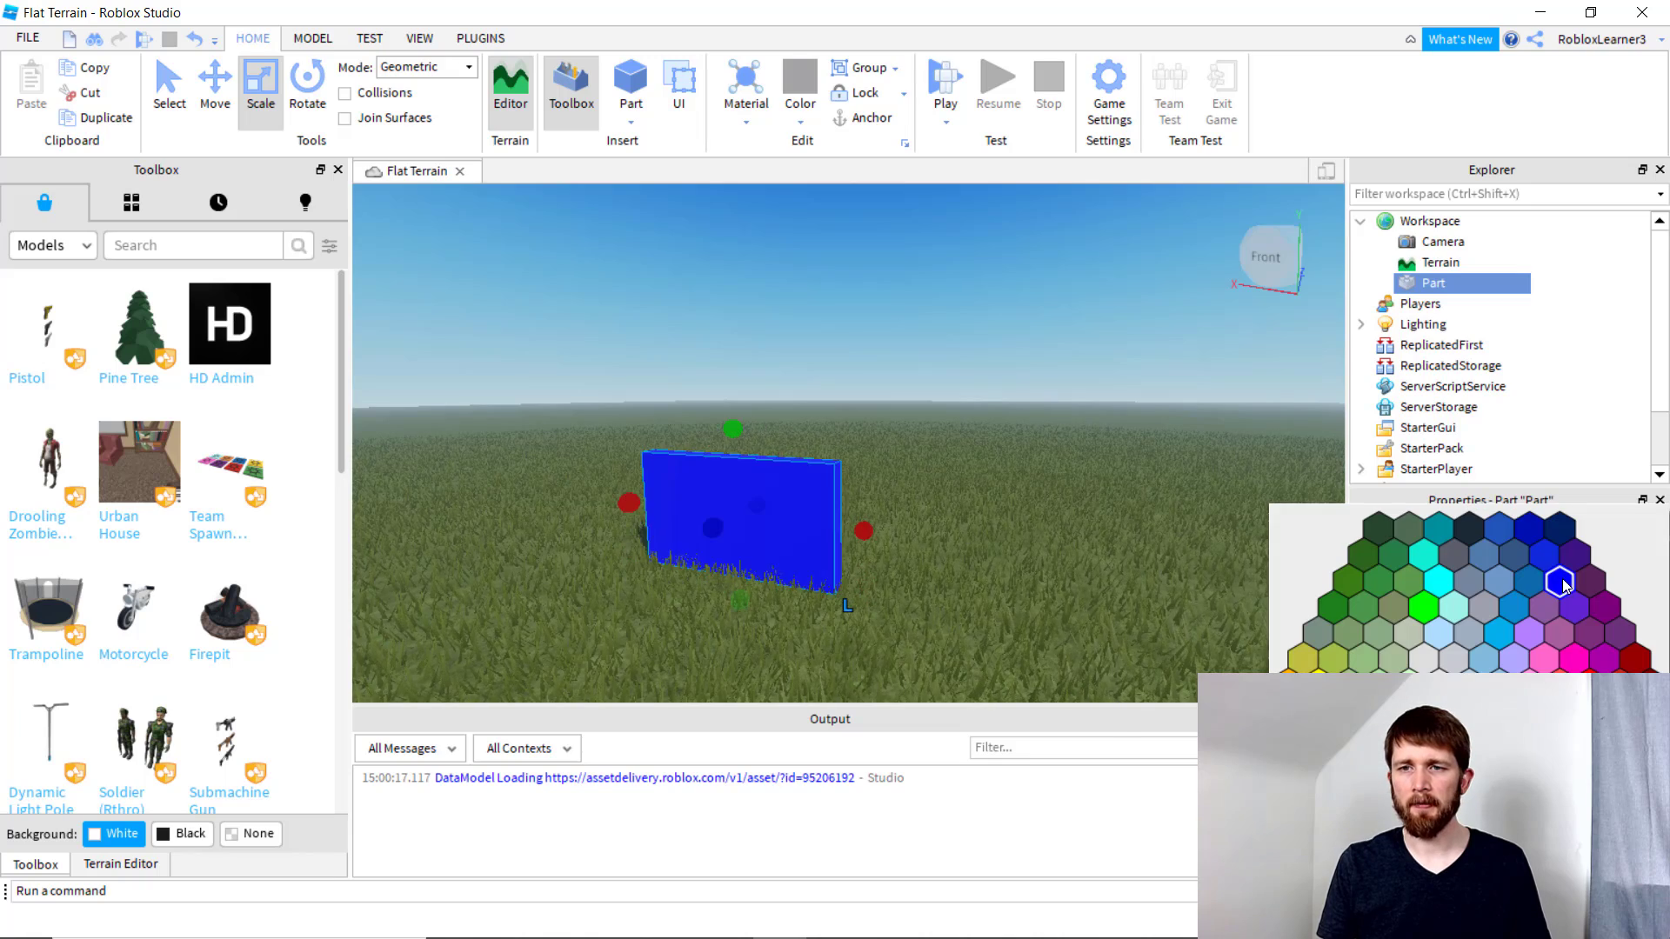
click(1482, 629)
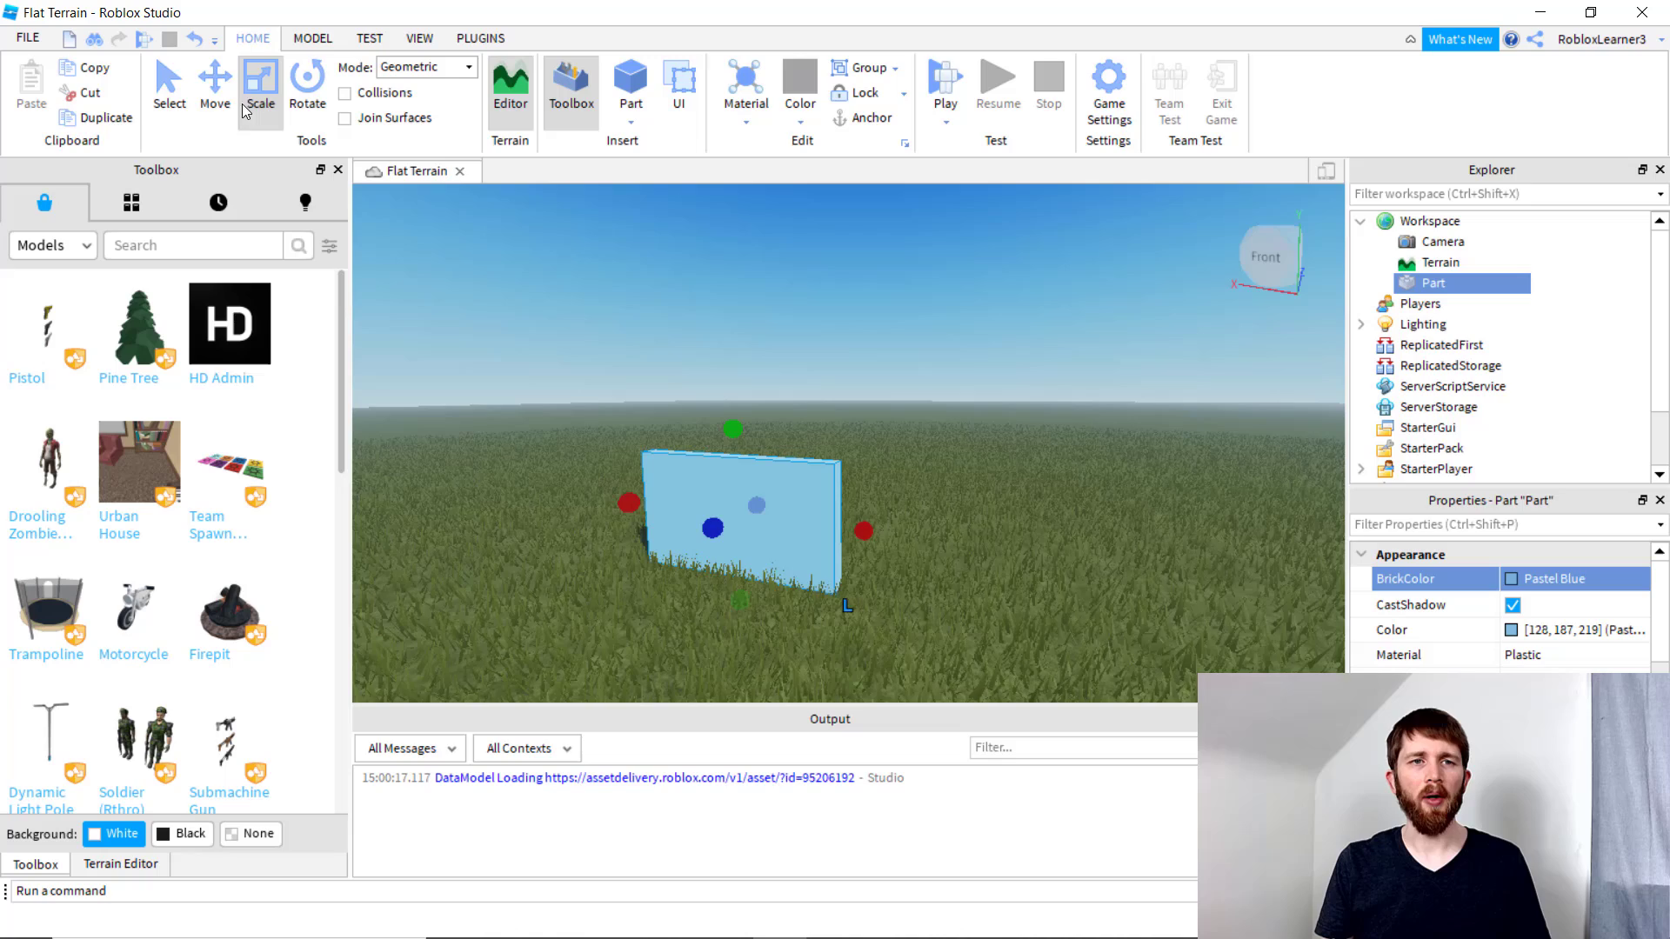
click(169, 87)
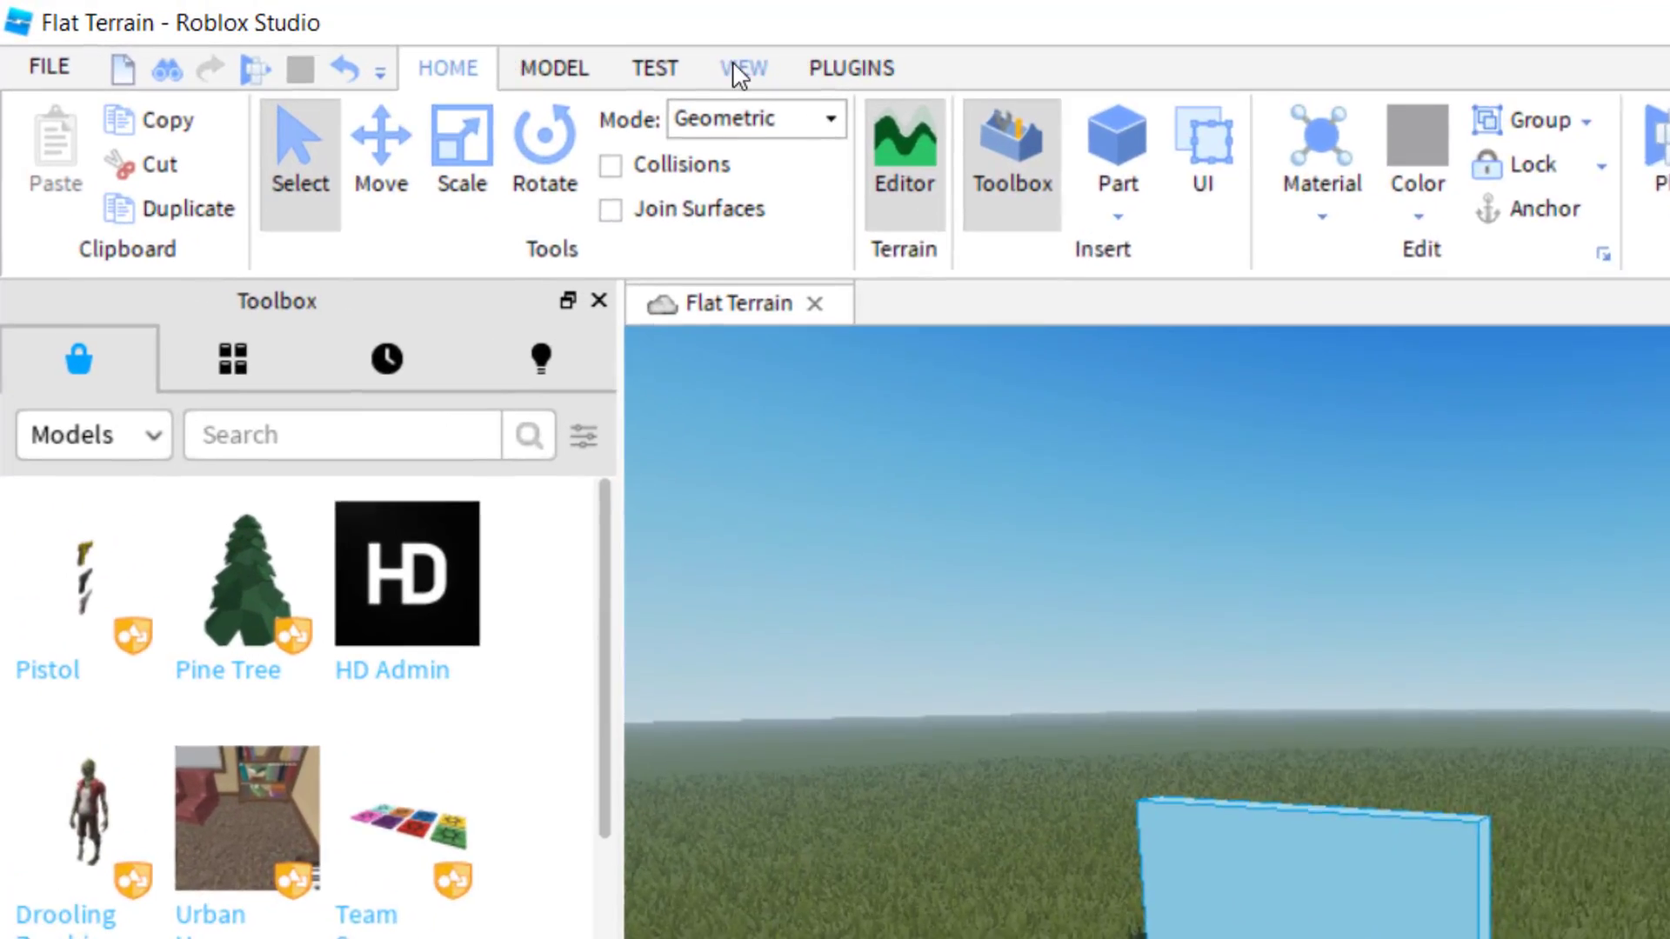
Show the Team Create window and start publishing the place from it.
click(741, 71)
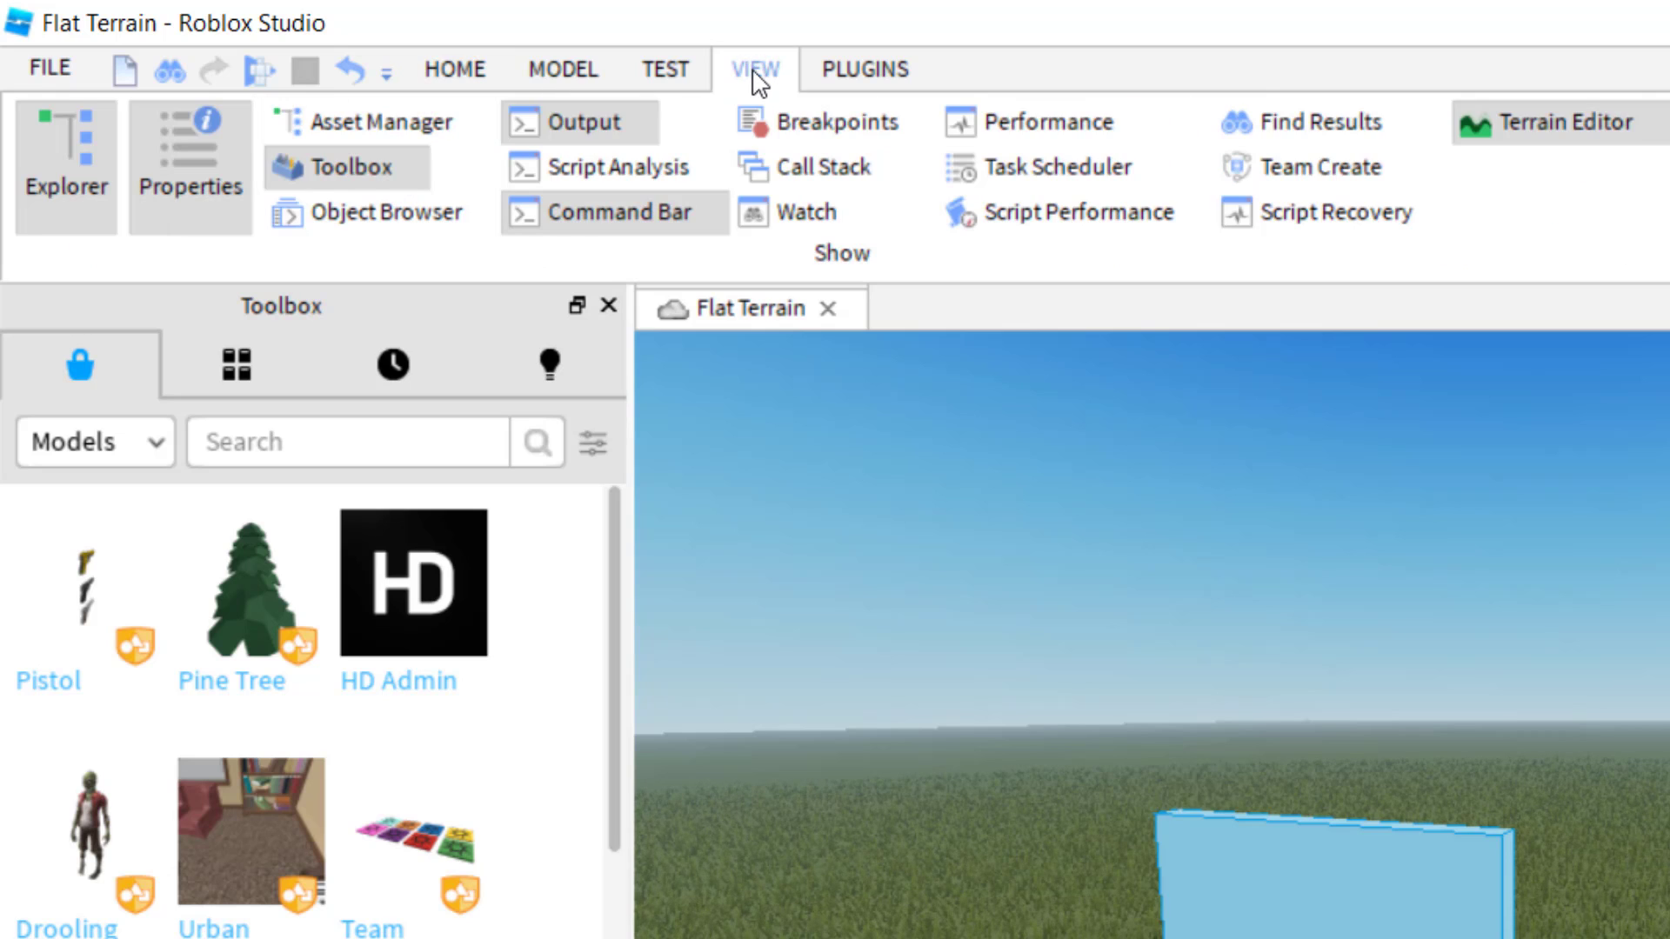
click(1293, 164)
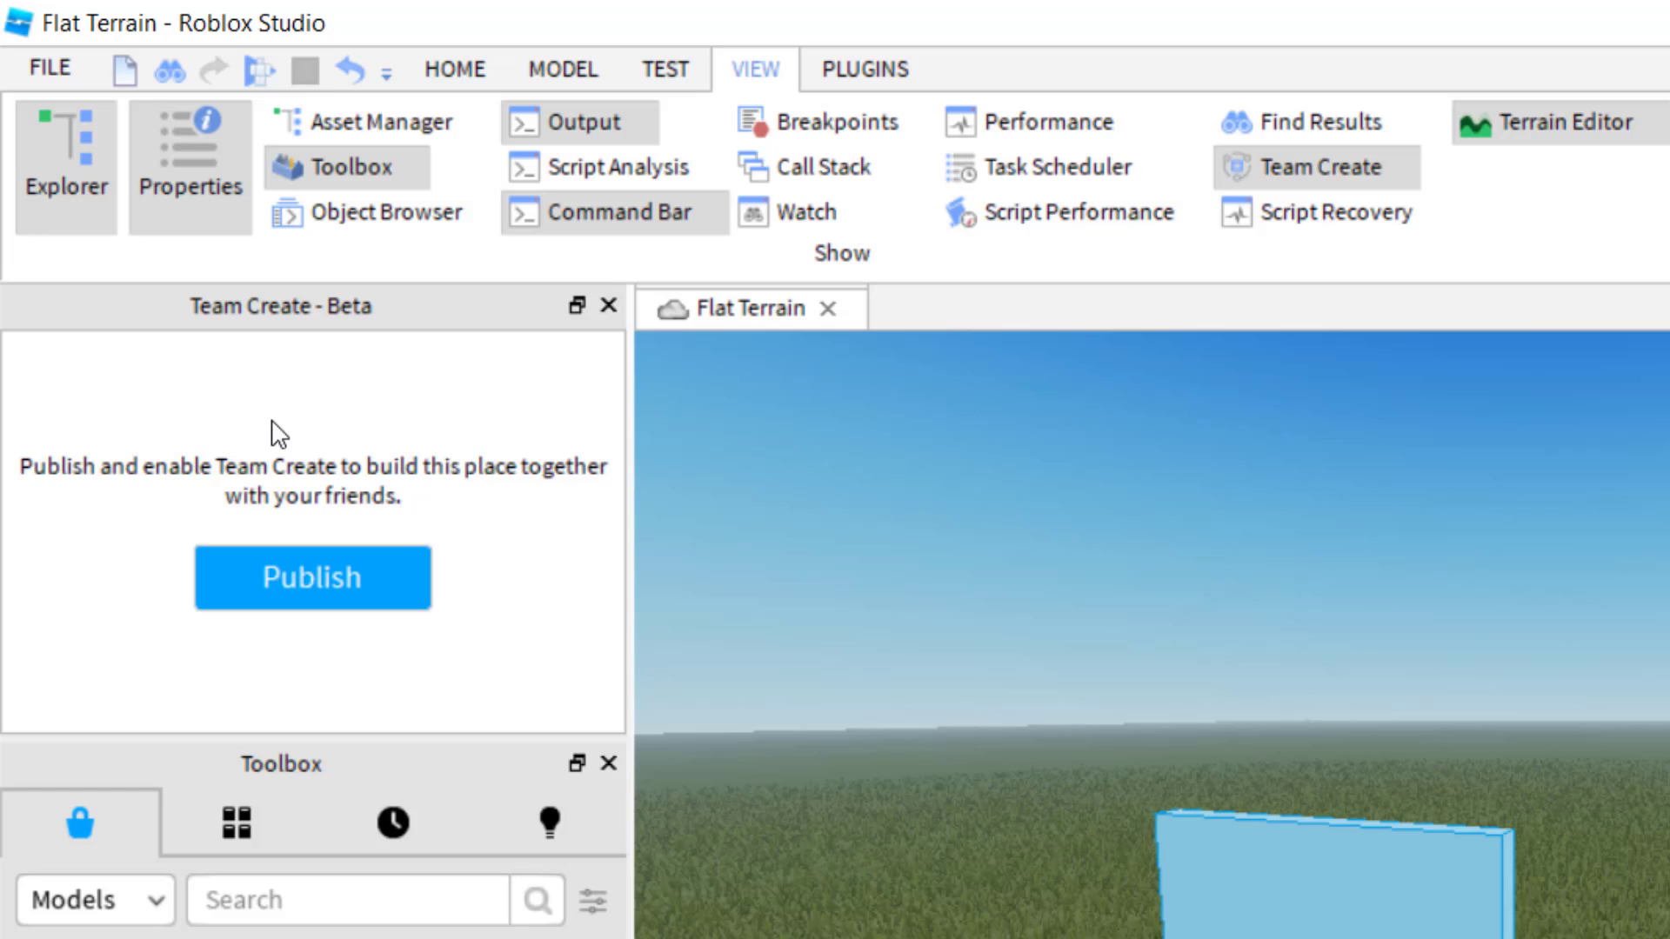
click(300, 560)
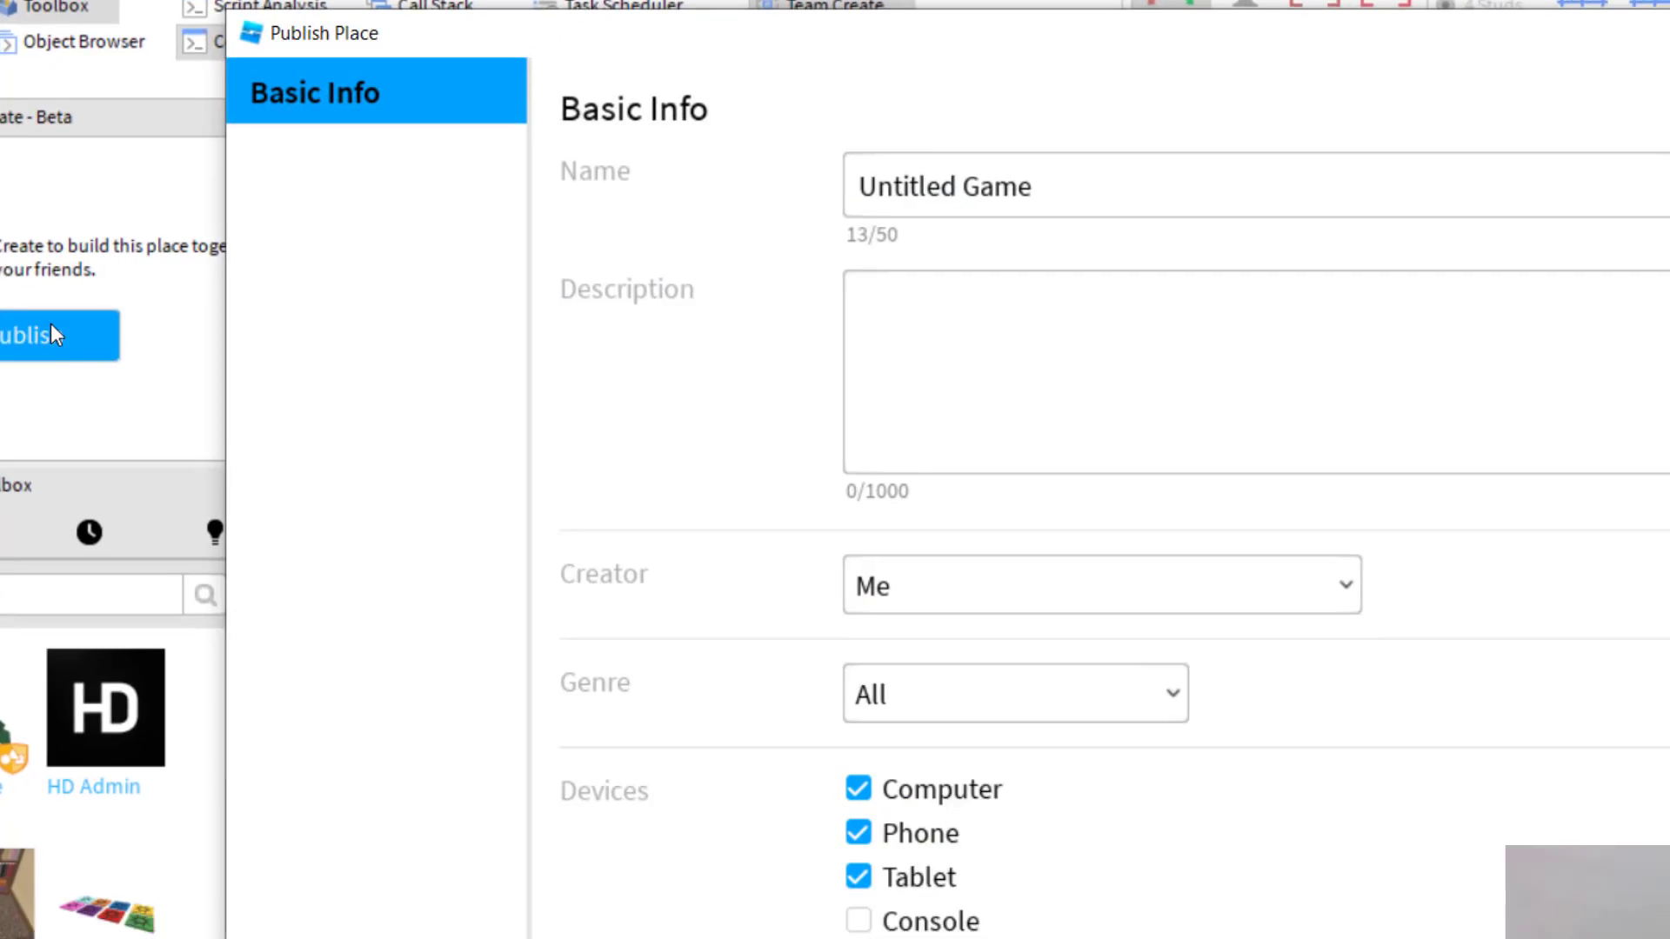
Publish the place with the name "Team Create Game" and the description "For this lesson", and close the publishing dialog.
click(936, 129)
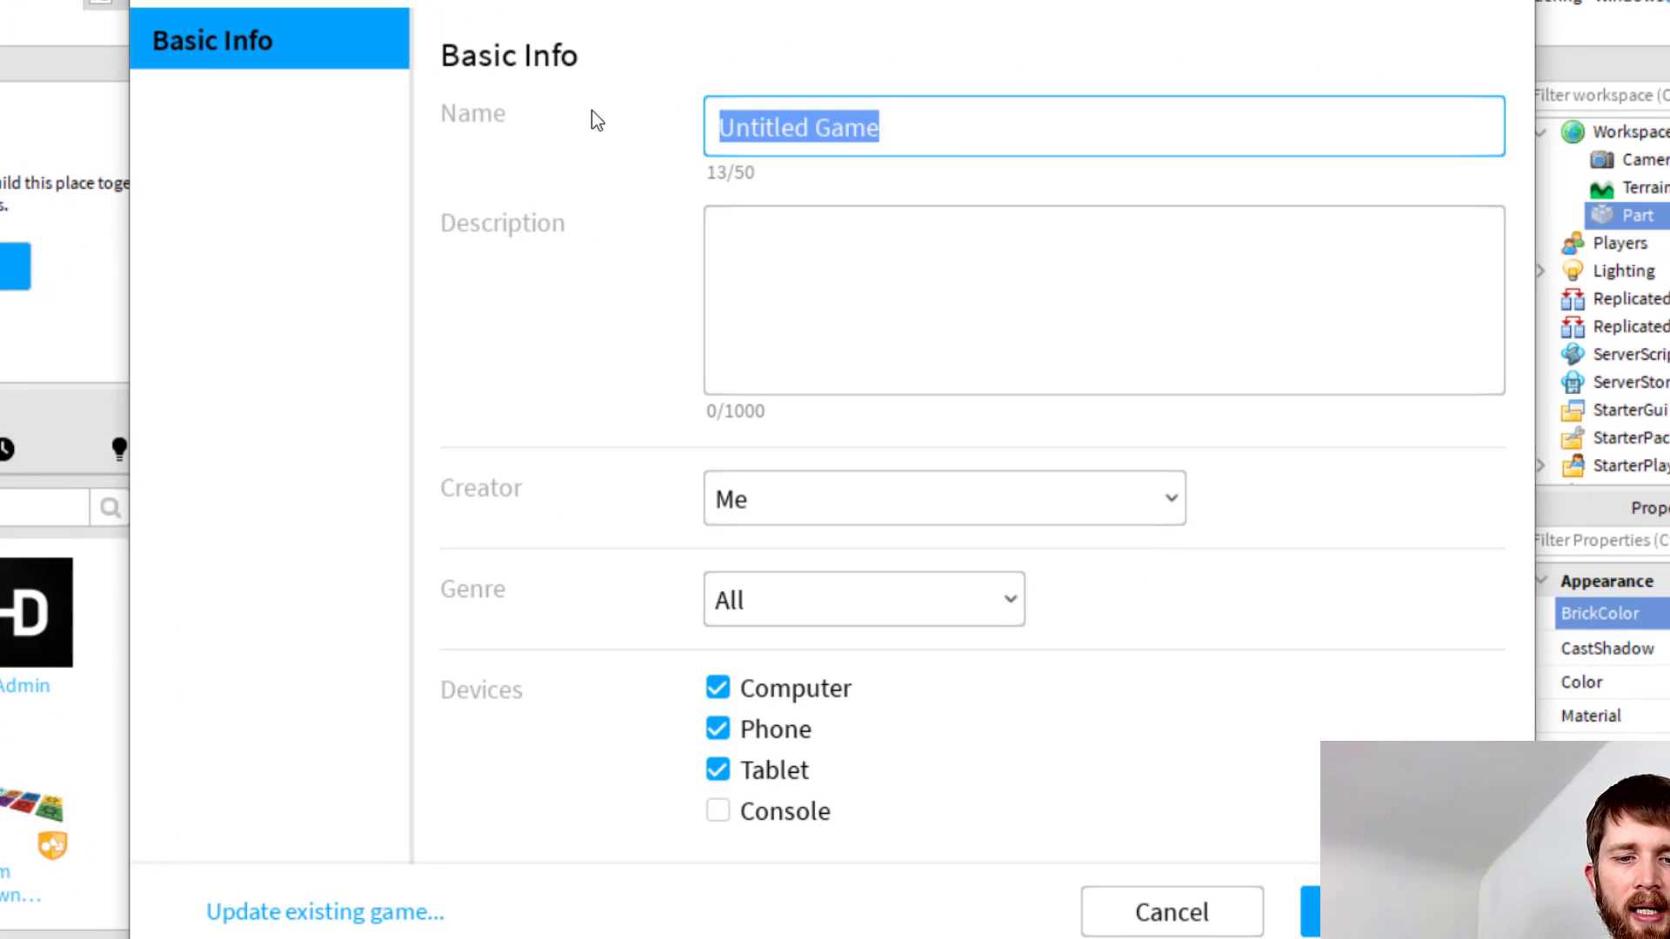
text(Tea)
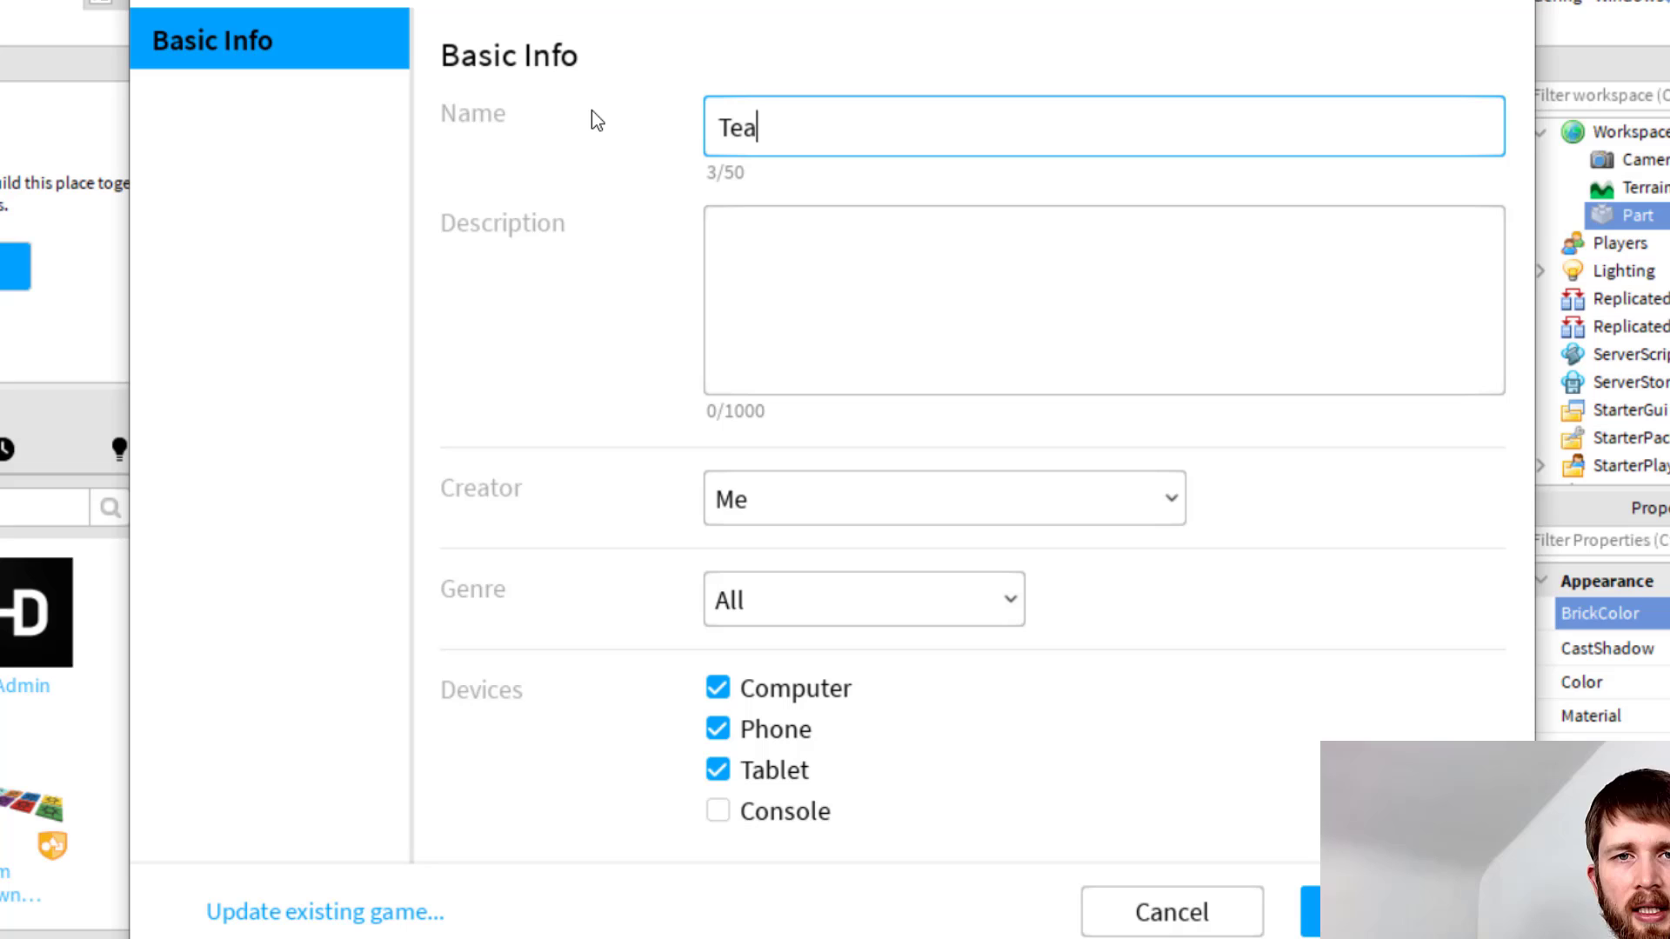
text(m Create)
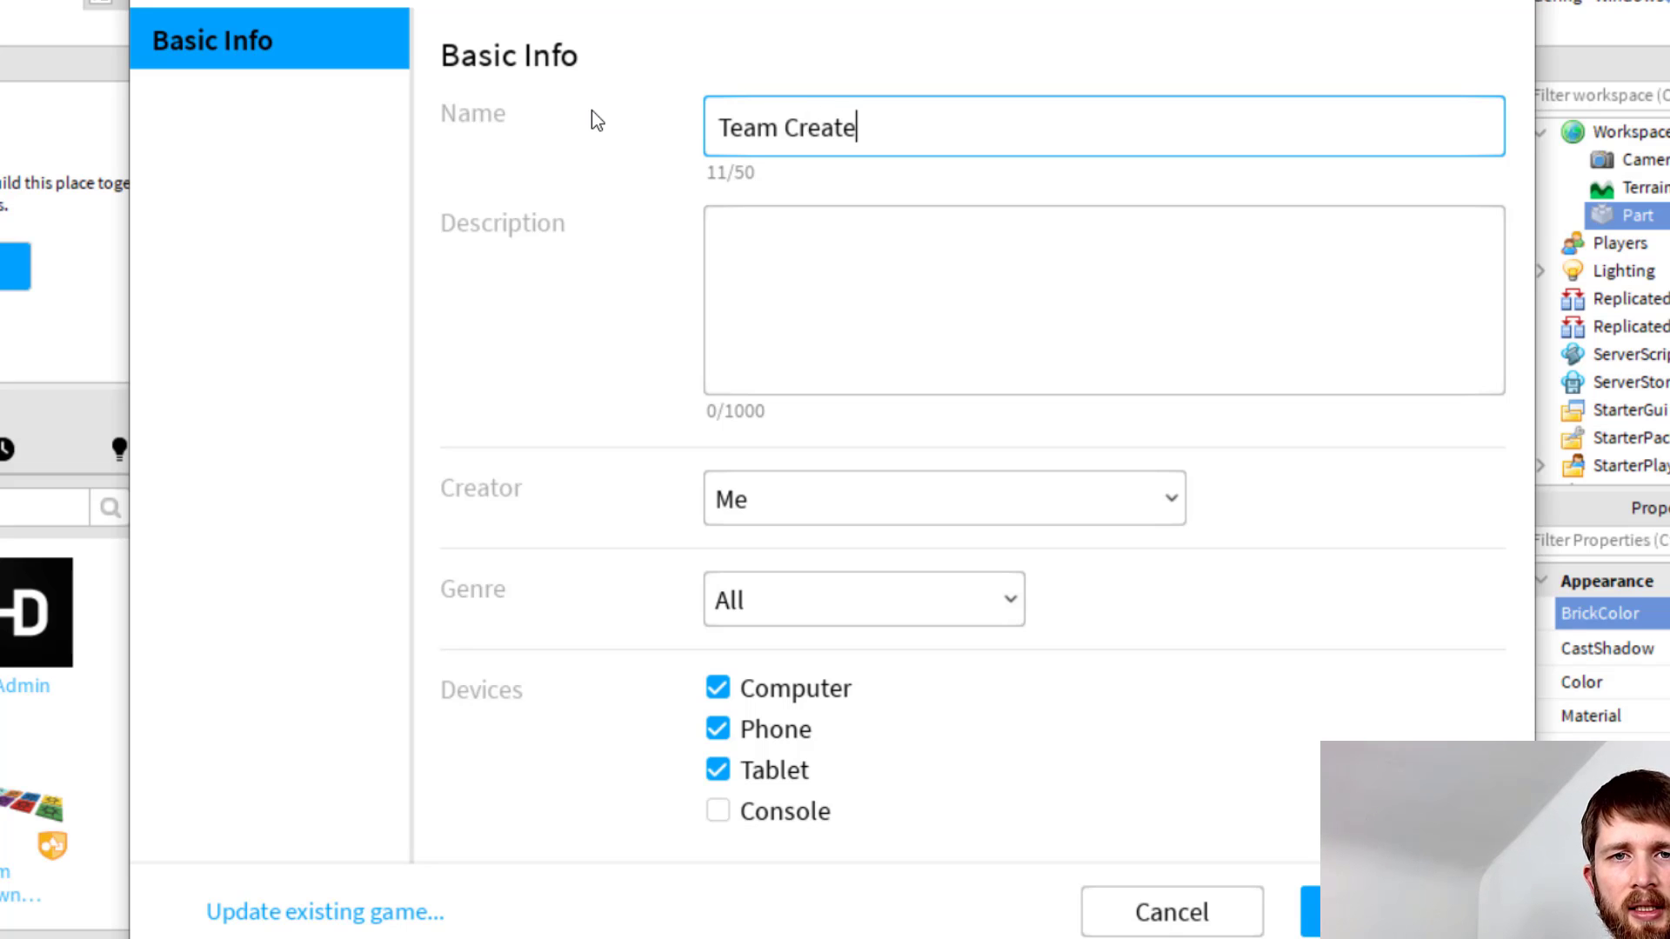
text( Game)
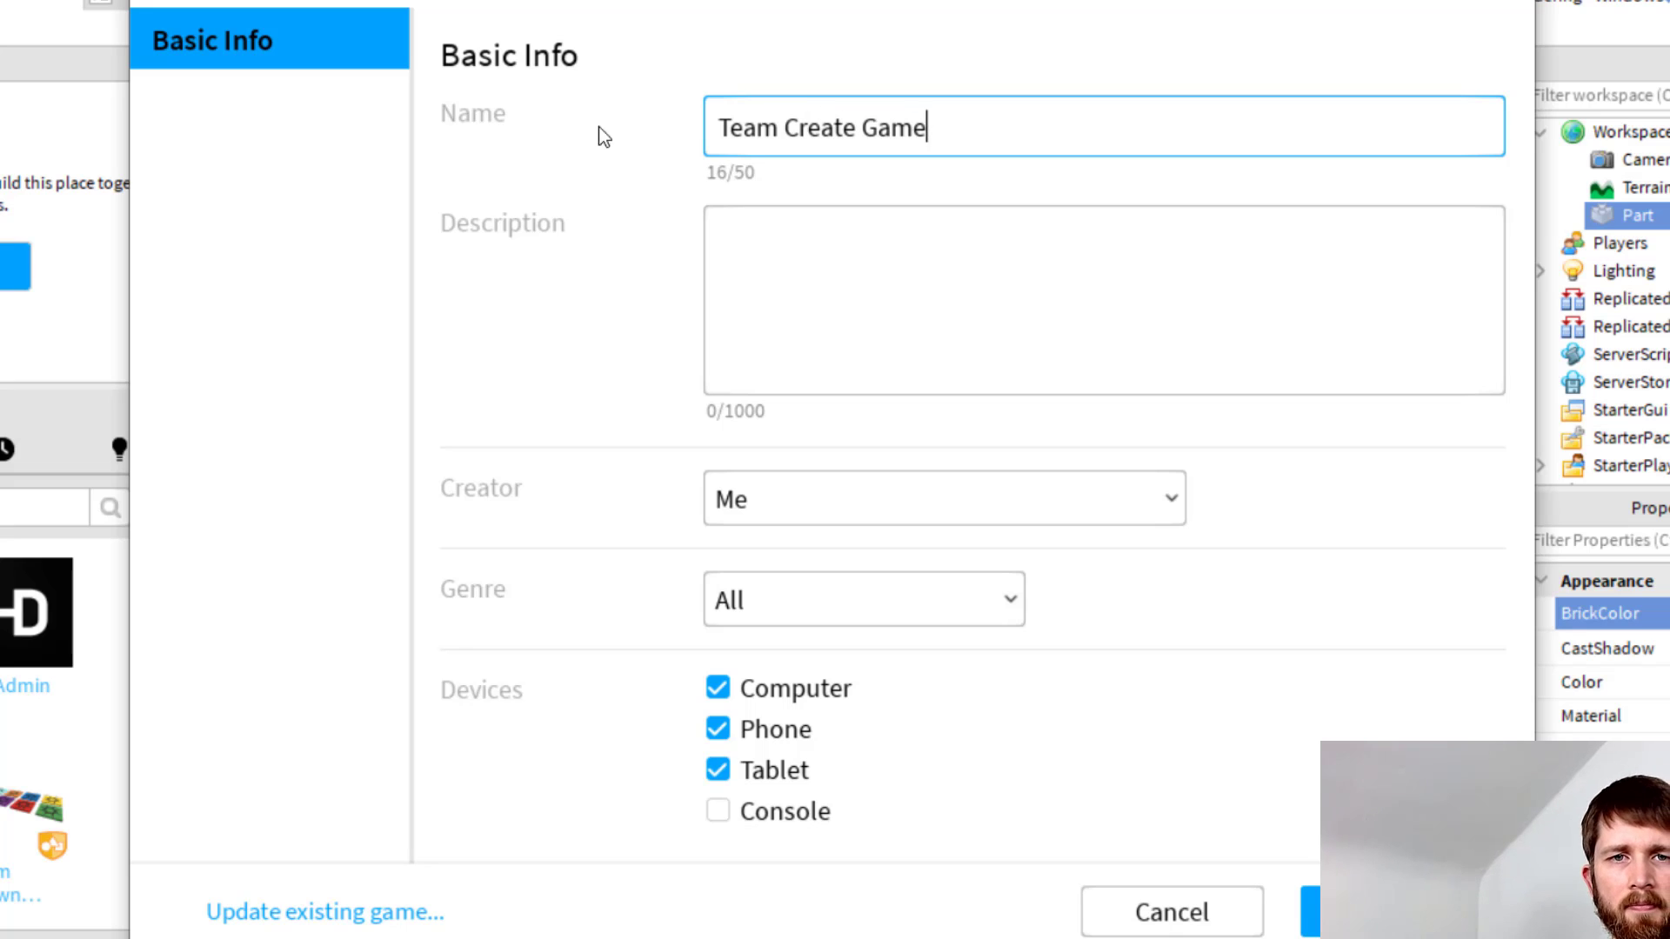
click(863, 335)
text(For this )
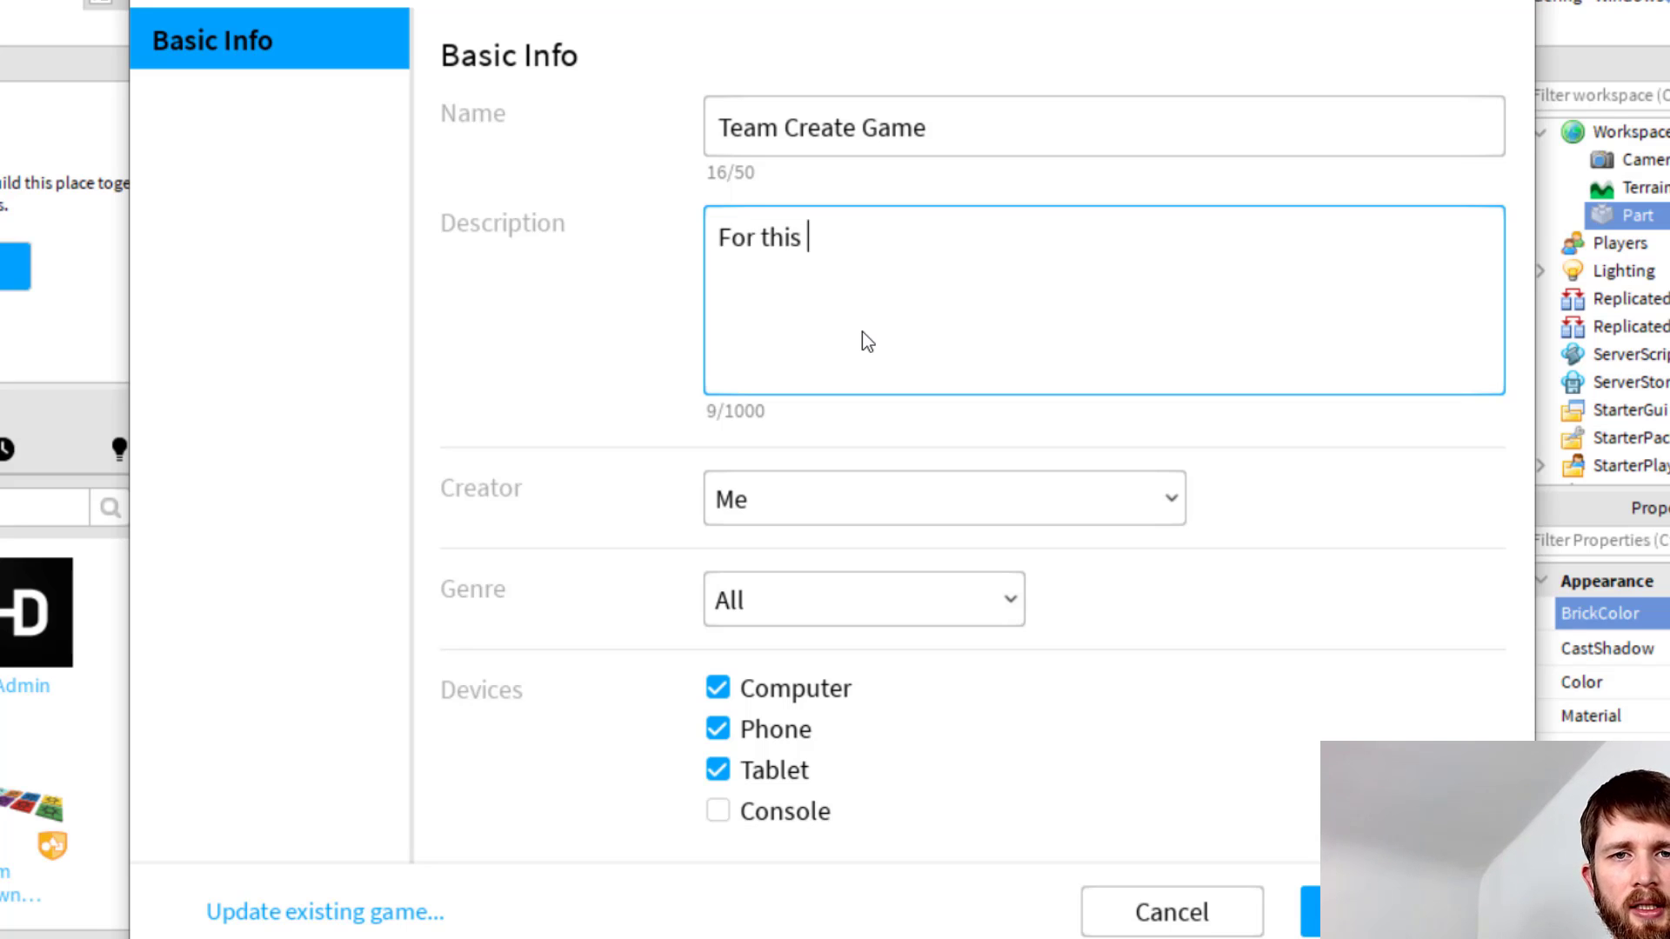
text(lesson)
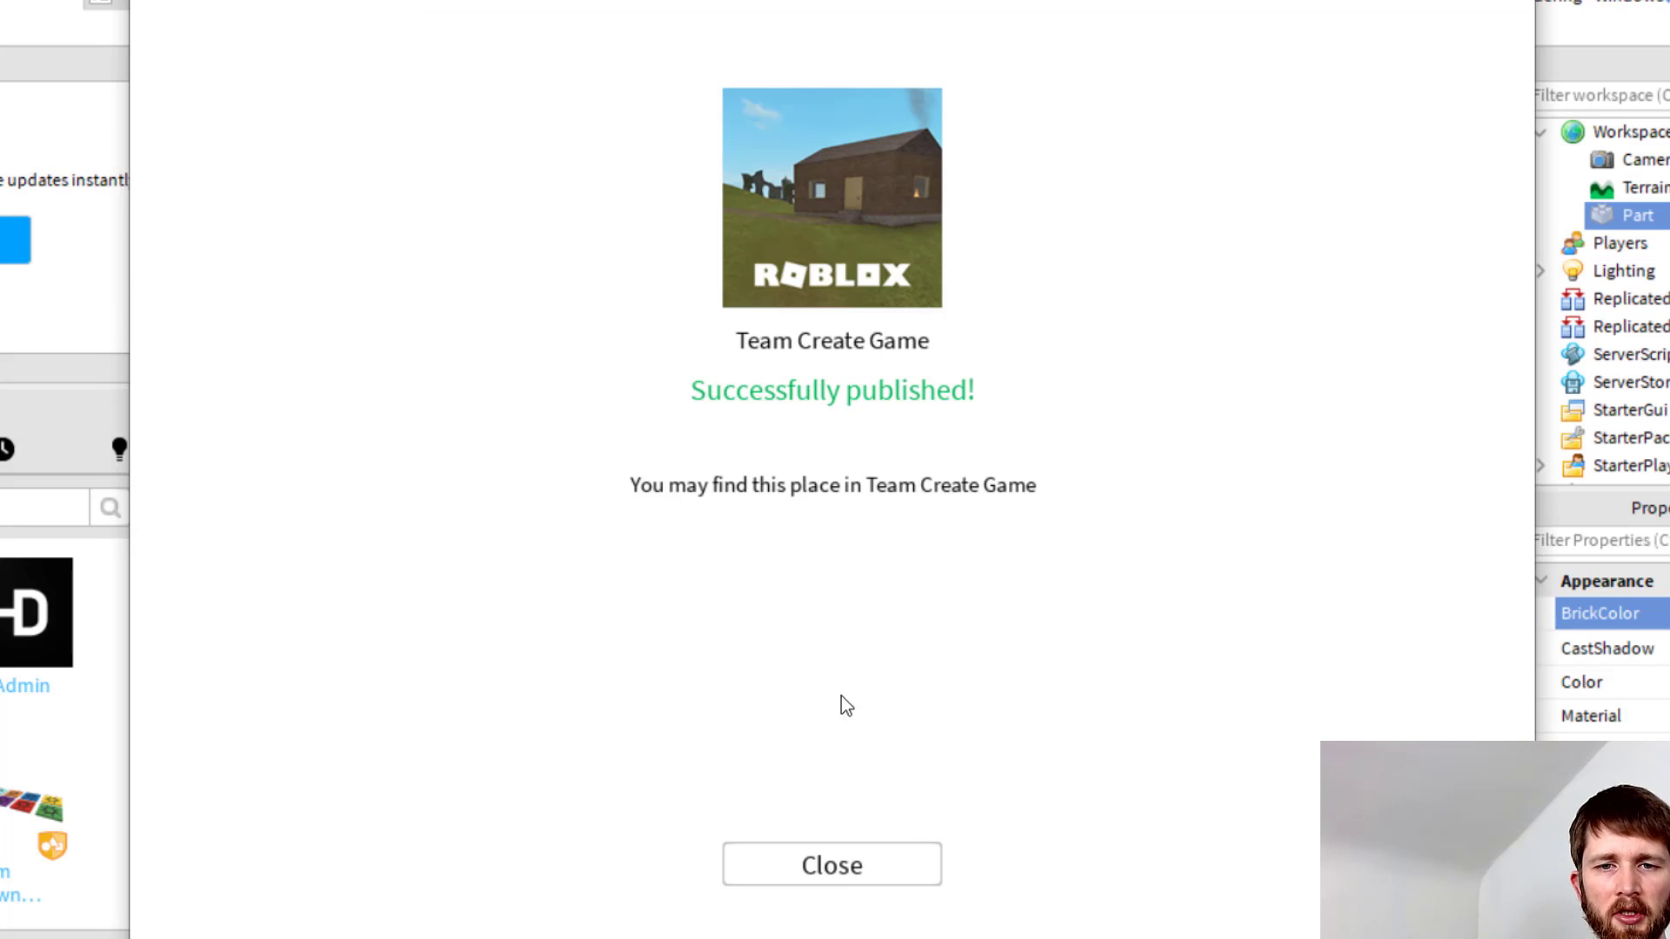
click(868, 856)
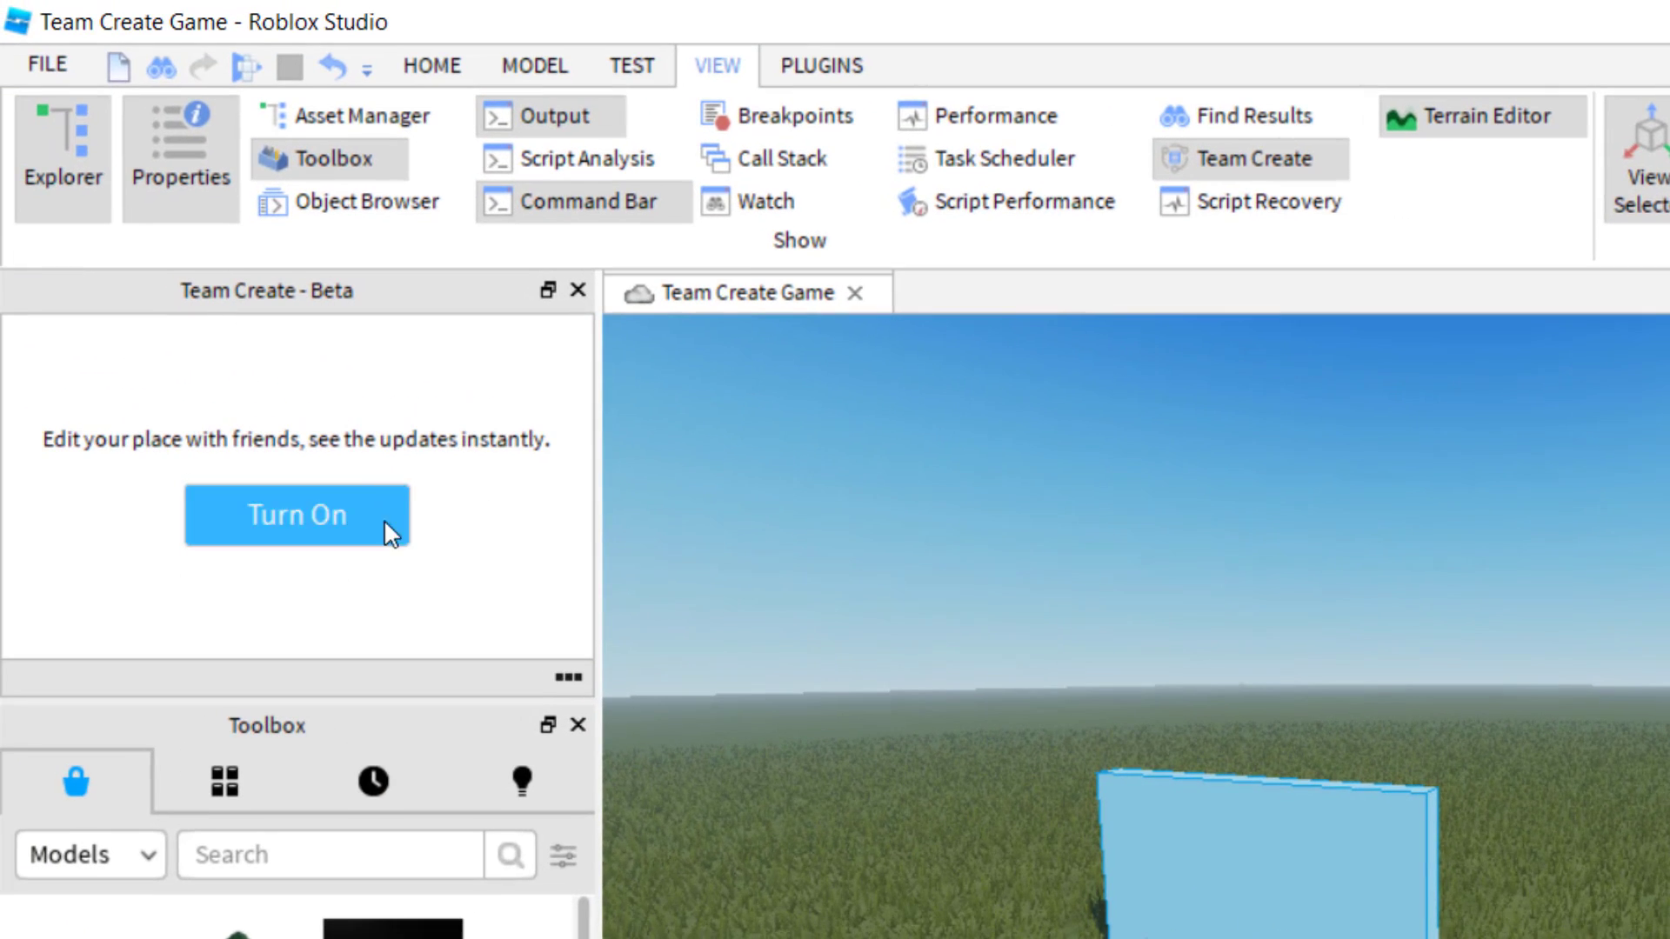
Turn on Team Create for the published place and open the Permissions section of its game settings.
click(207, 534)
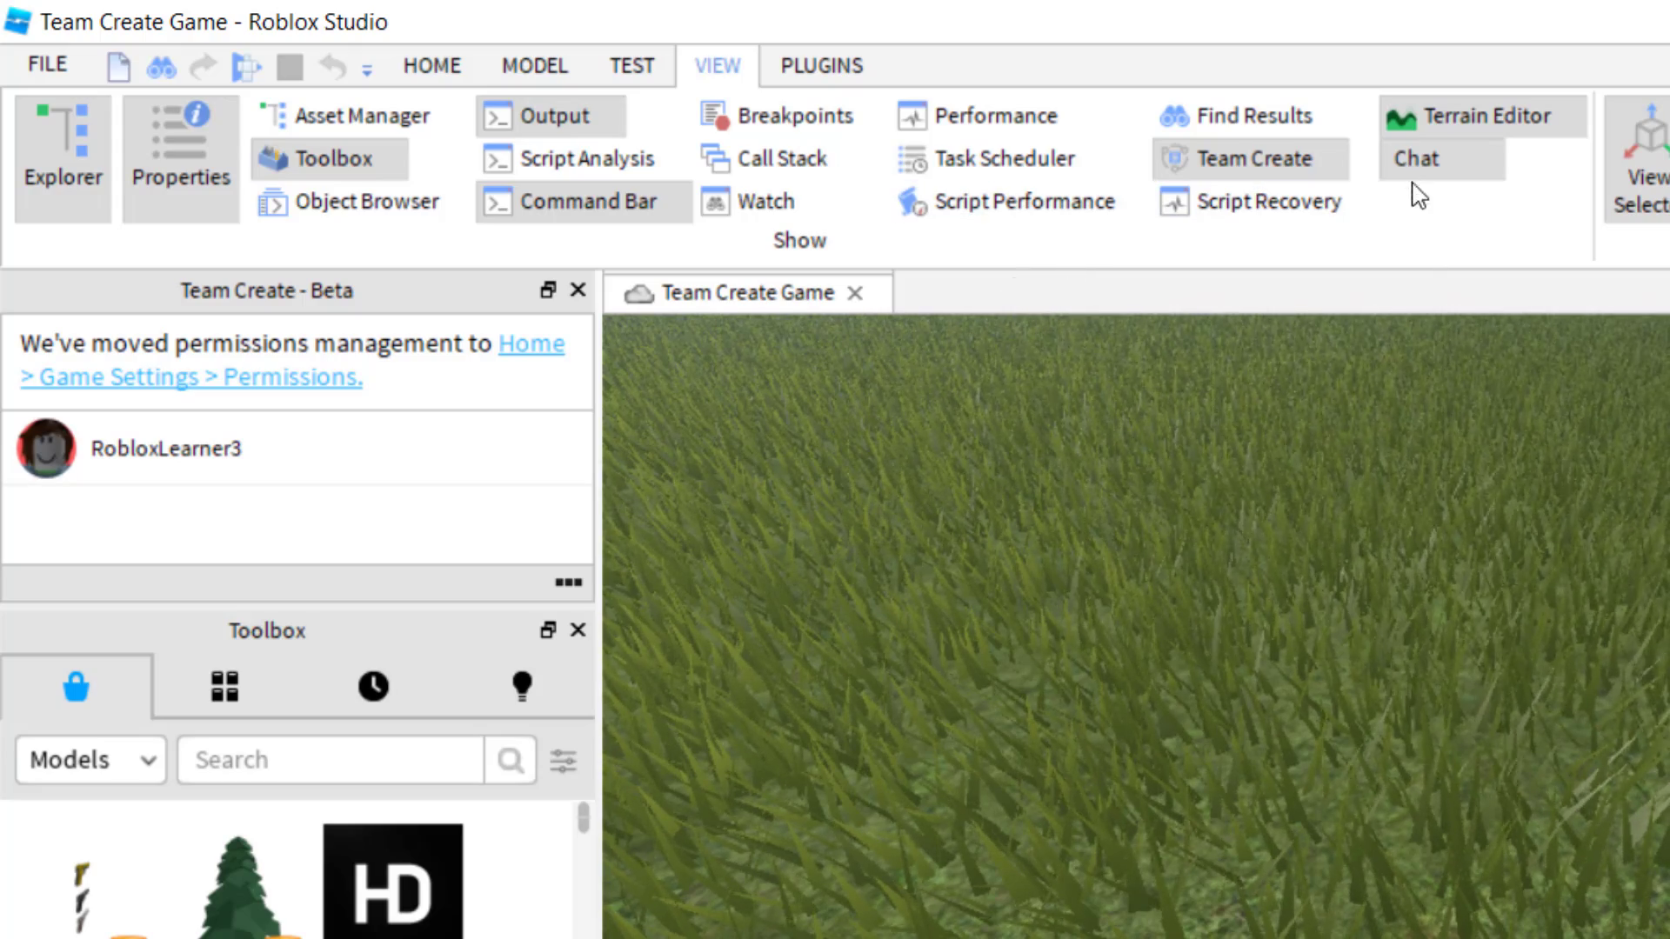
click(411, 68)
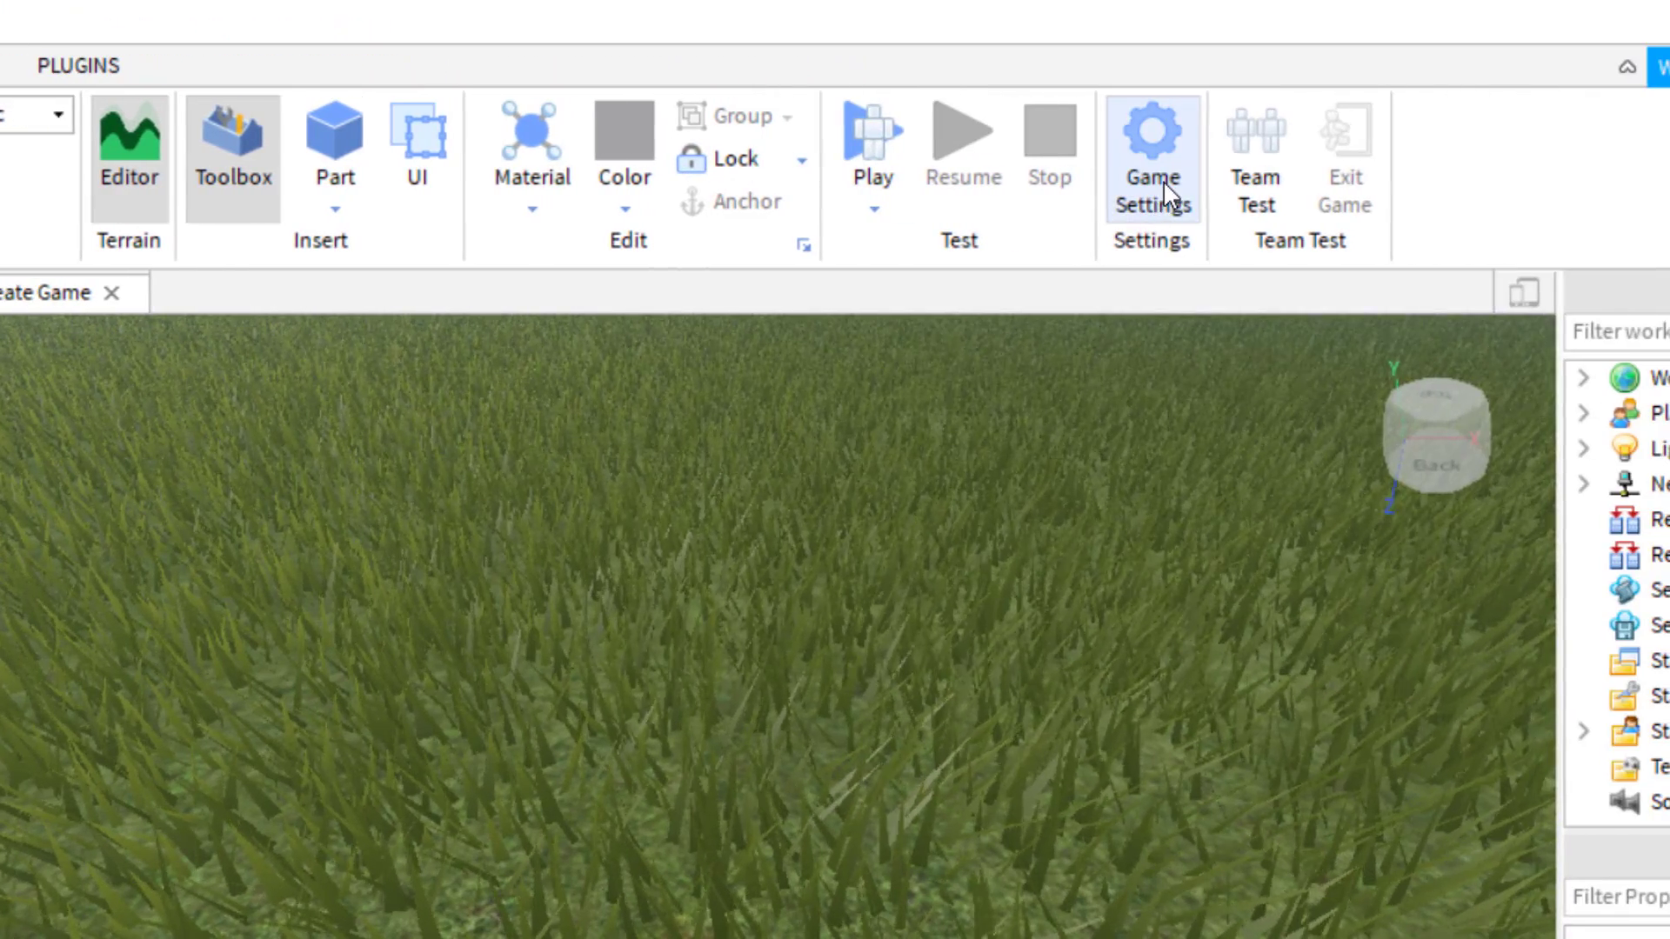
click(1213, 196)
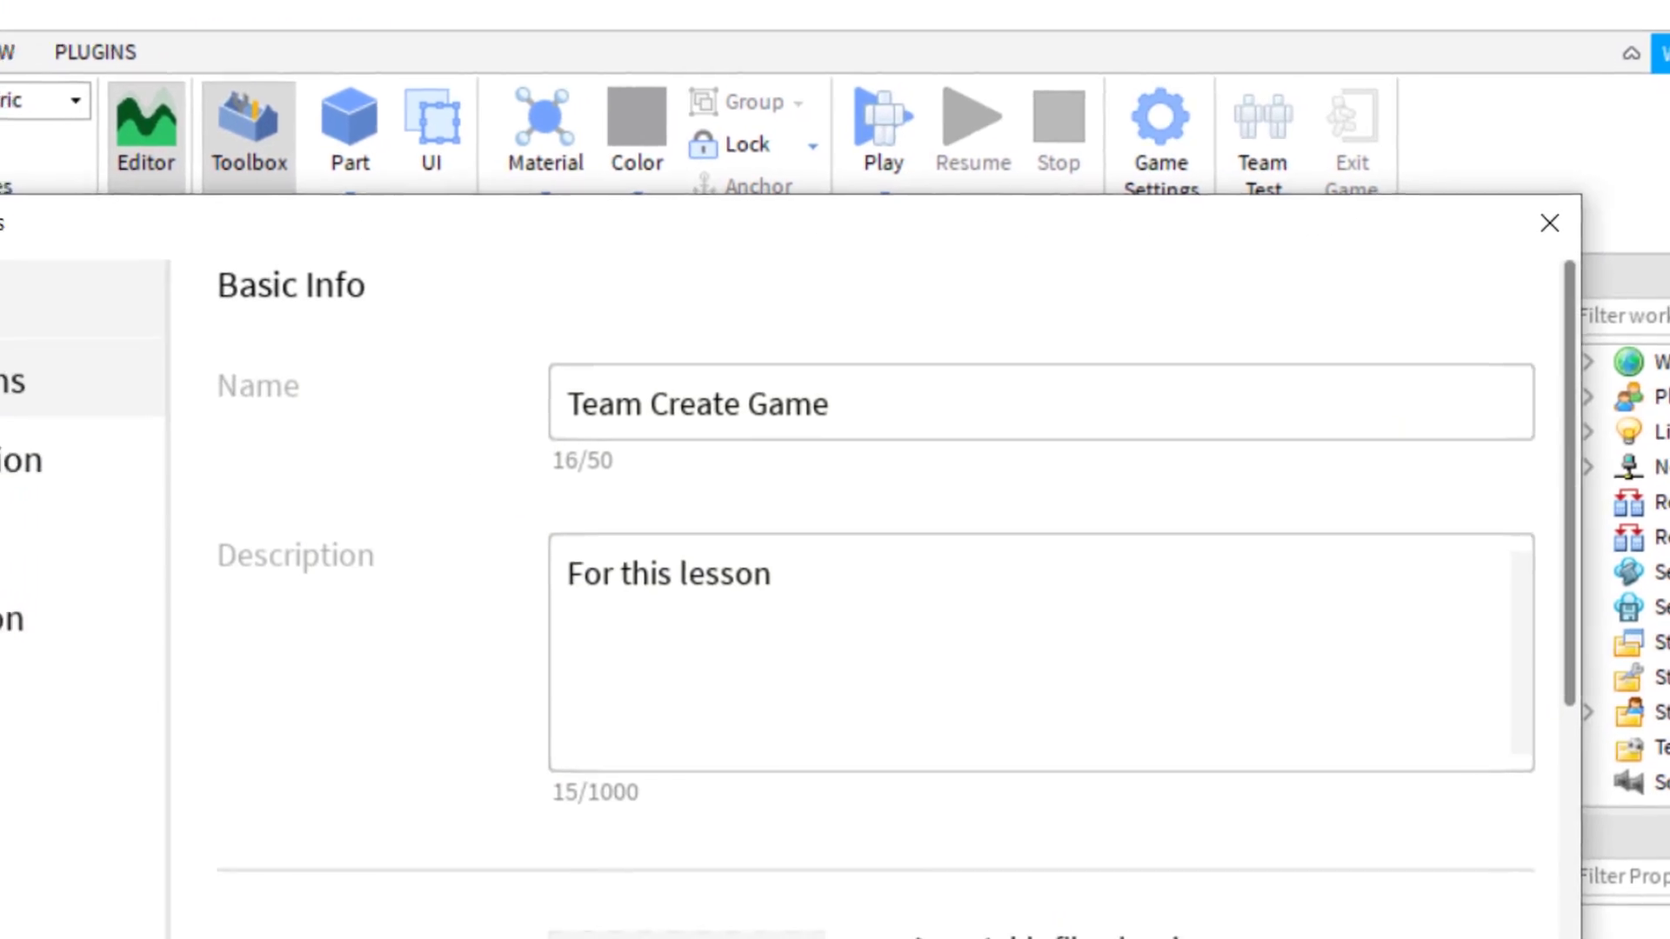
click(135, 210)
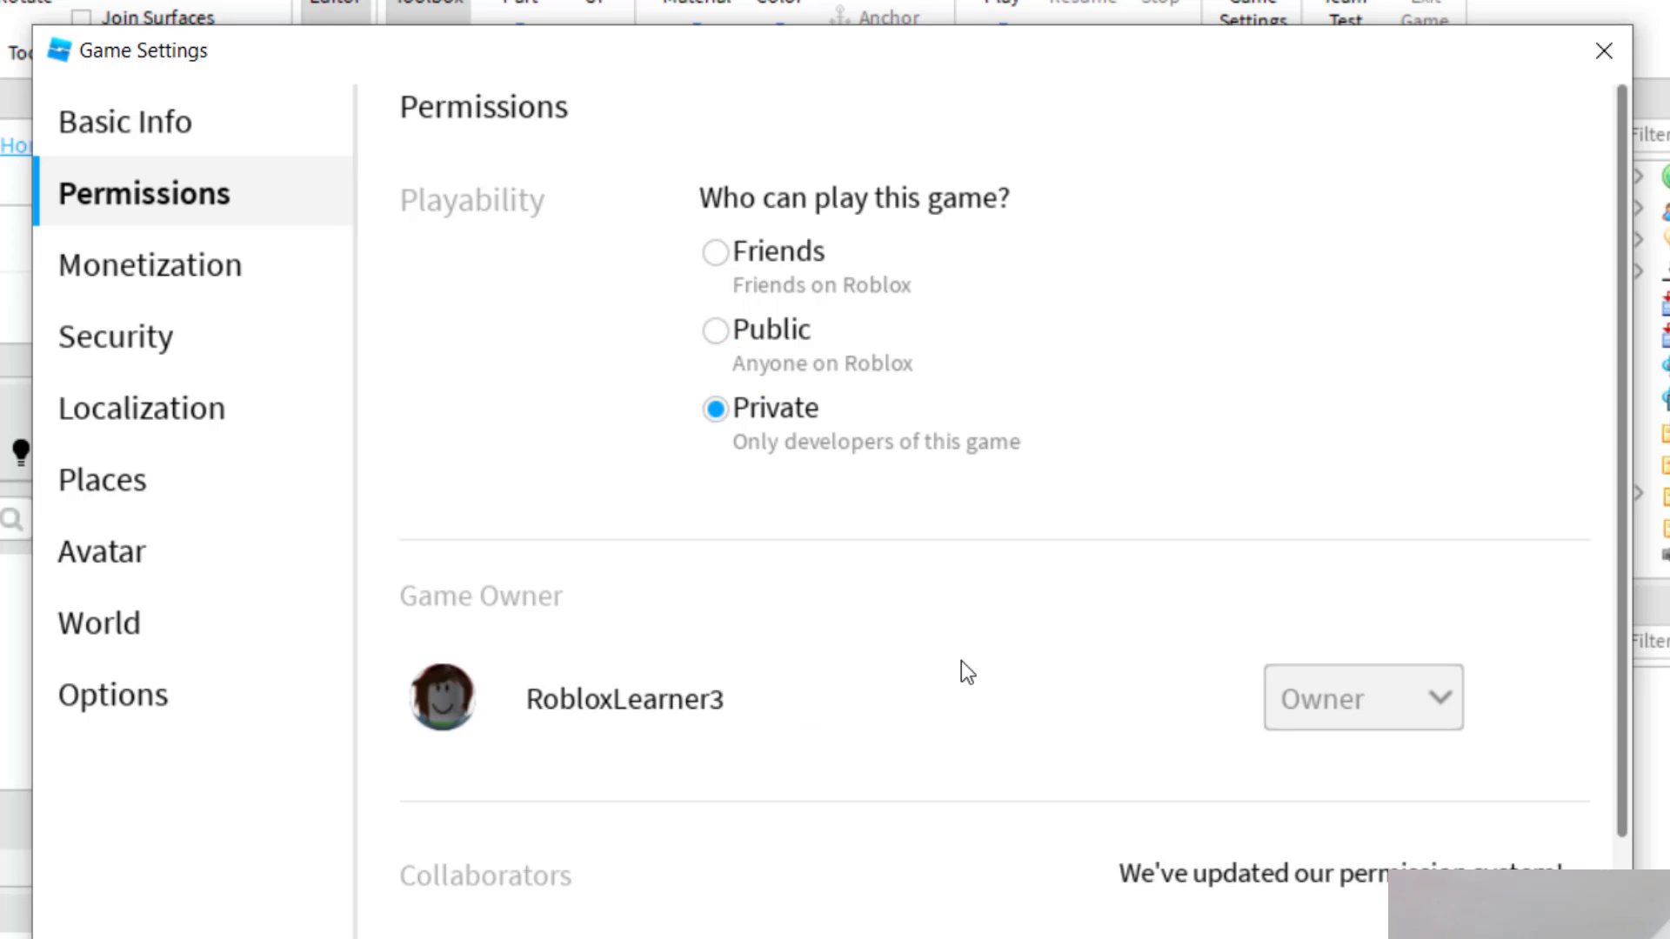
Search the collaborators for "robloxlearner", add RobloxLearner4 to the game, and close the game settings.
scroll(879, 705, down, 3)
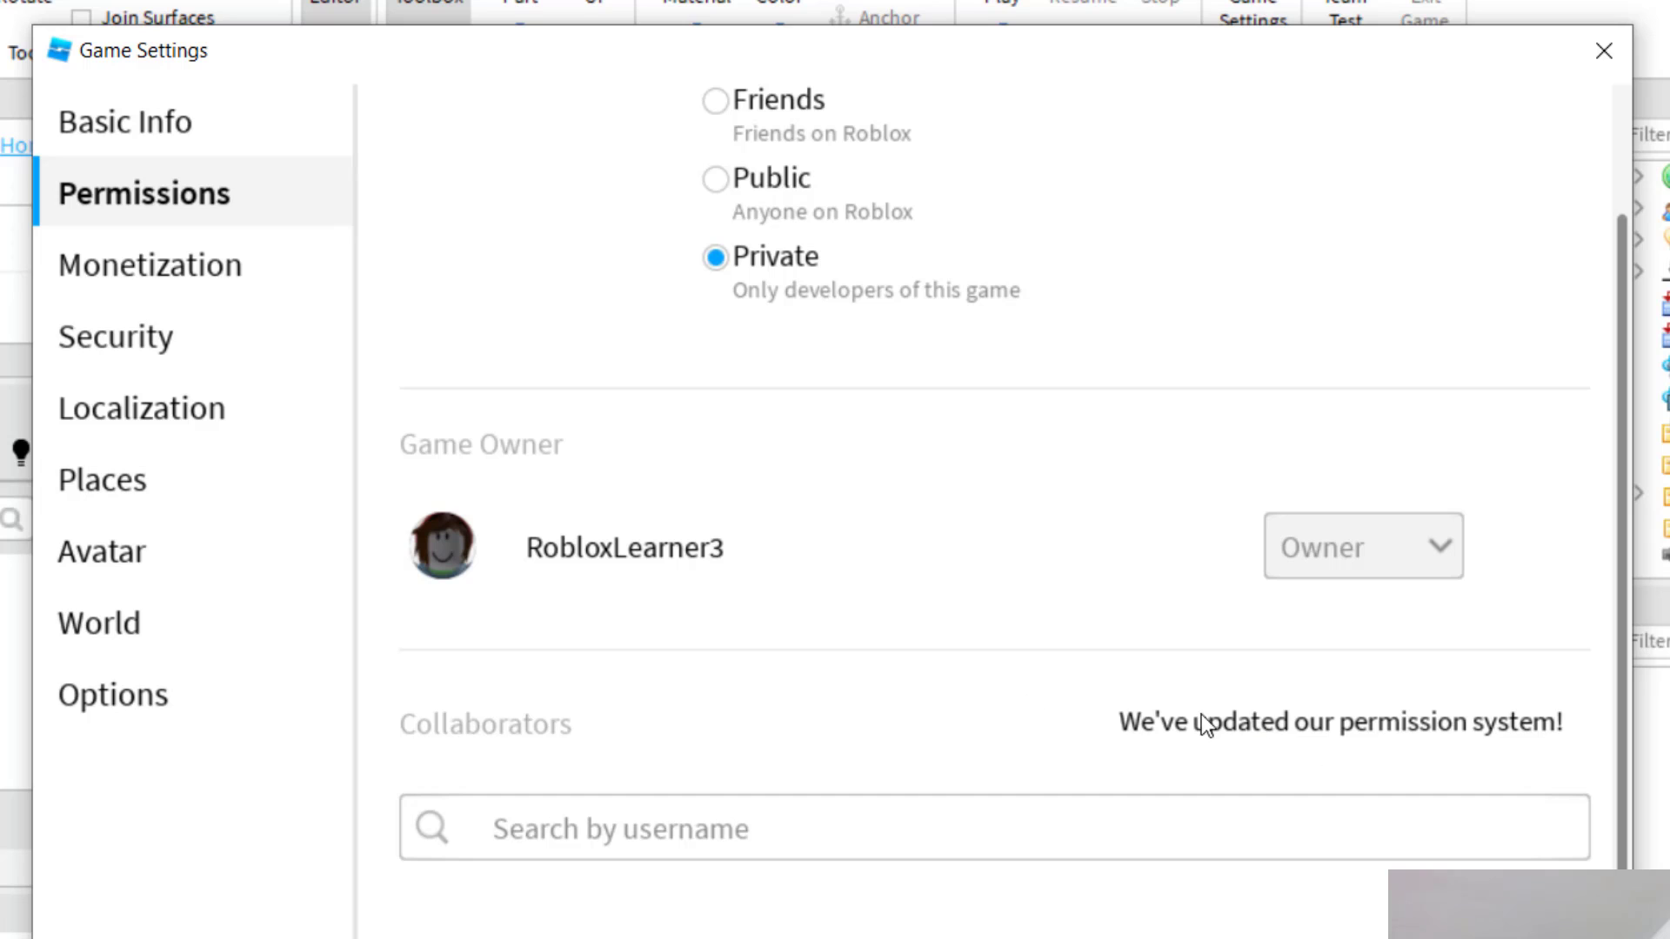
click(776, 841)
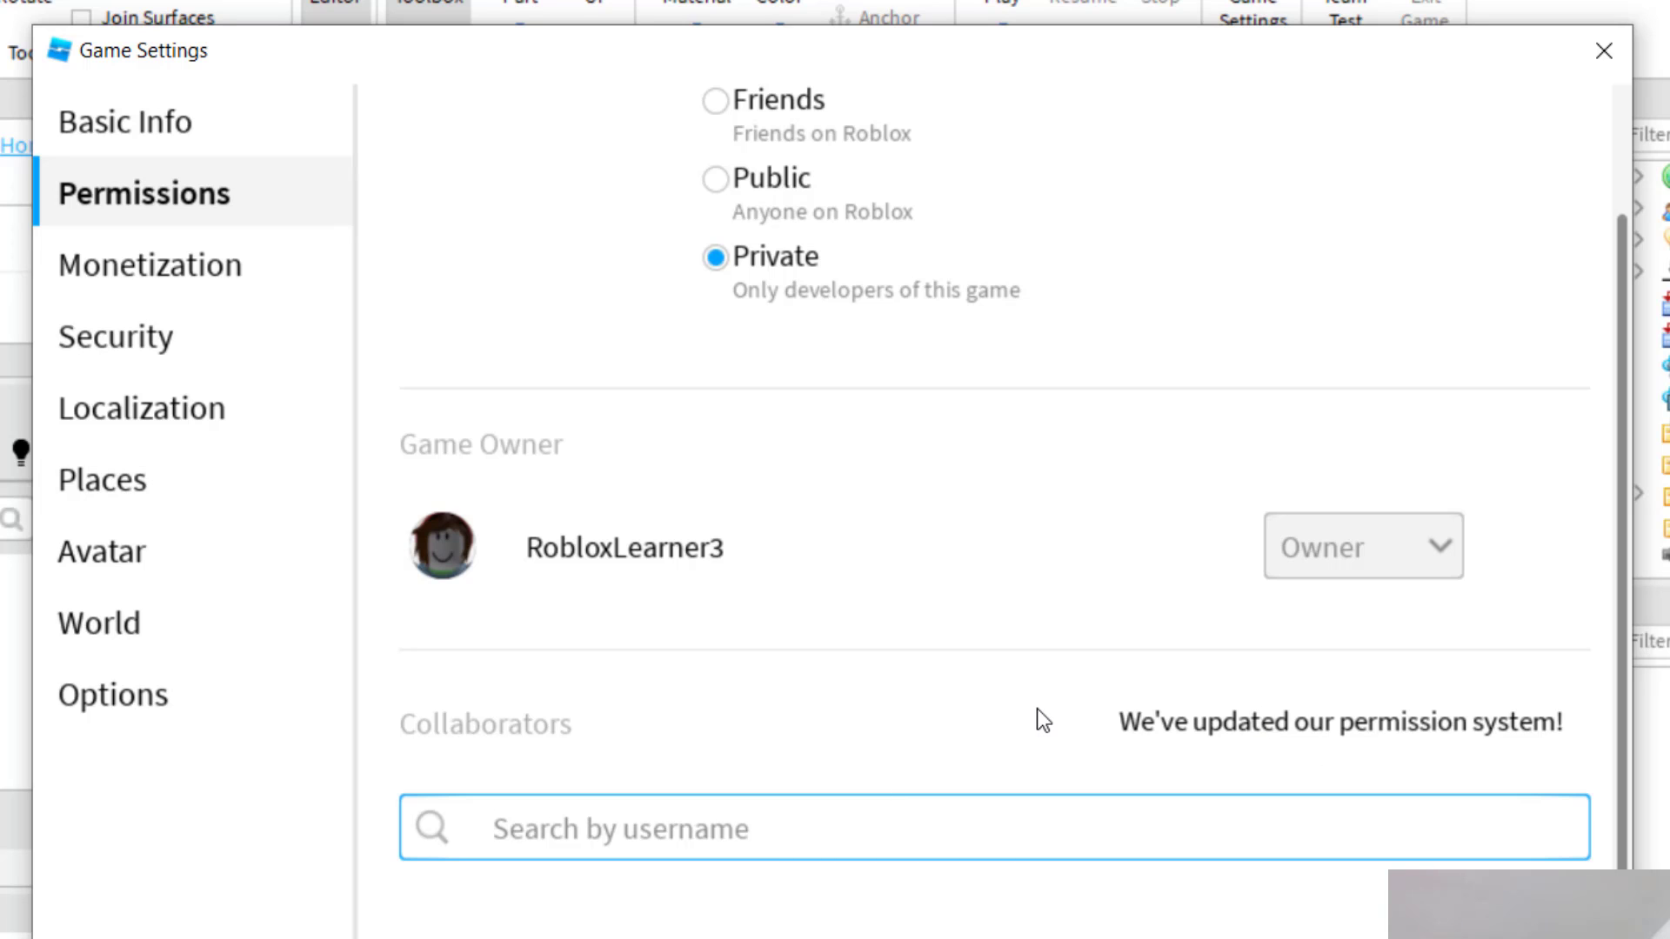
text(roblox)
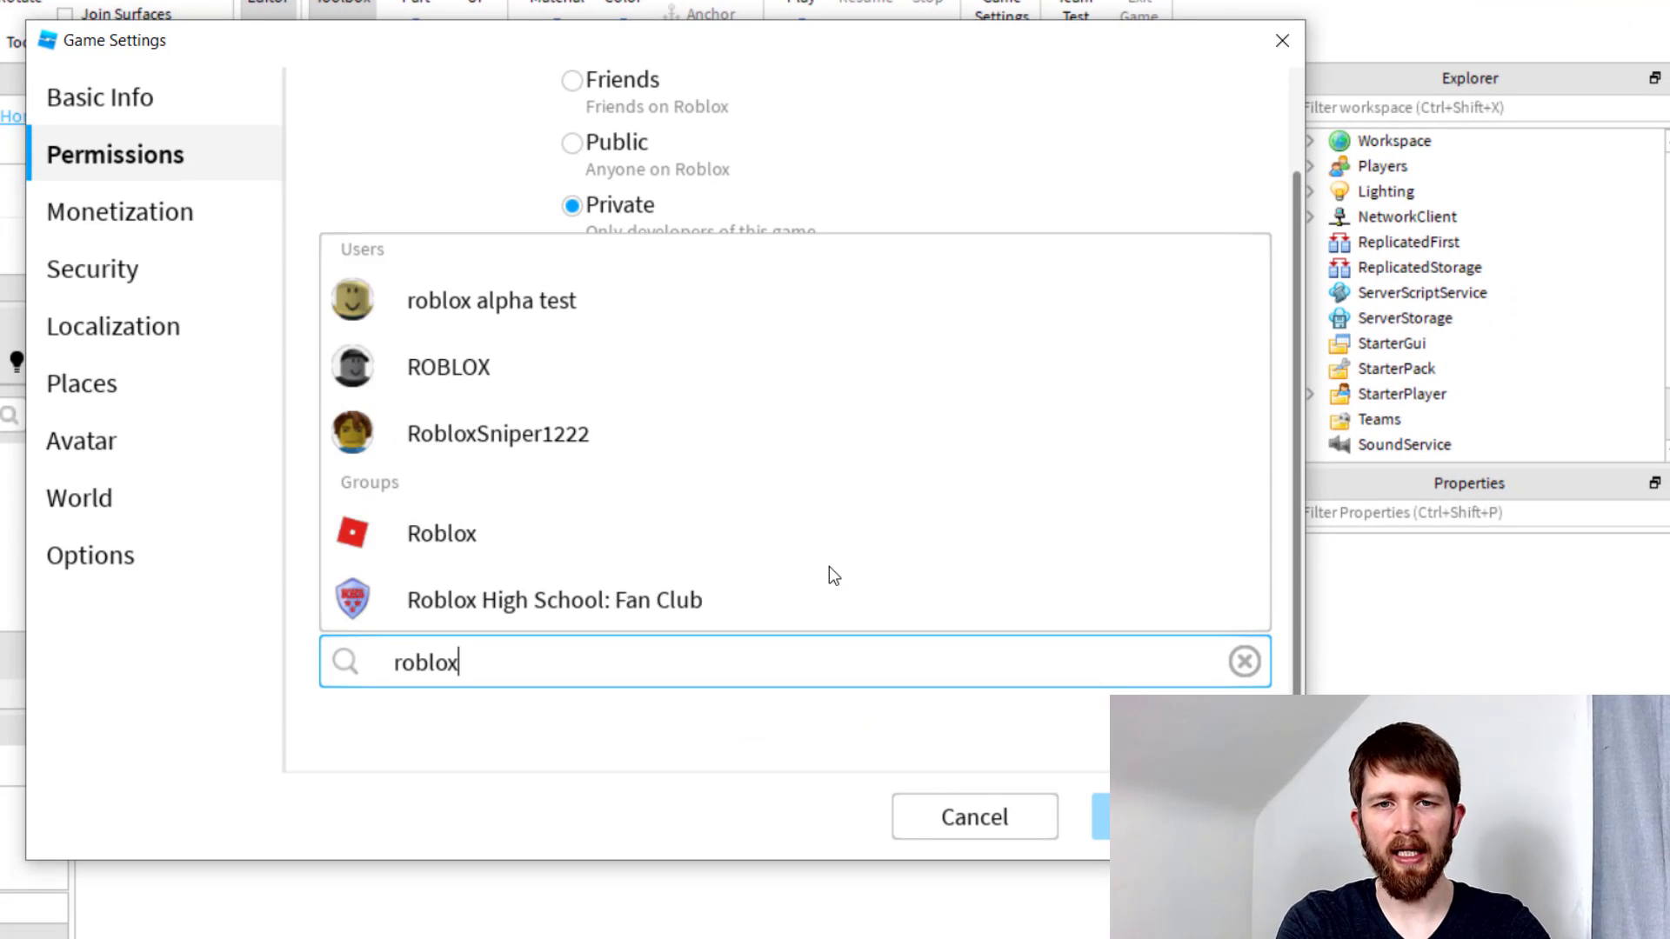
text(learner)
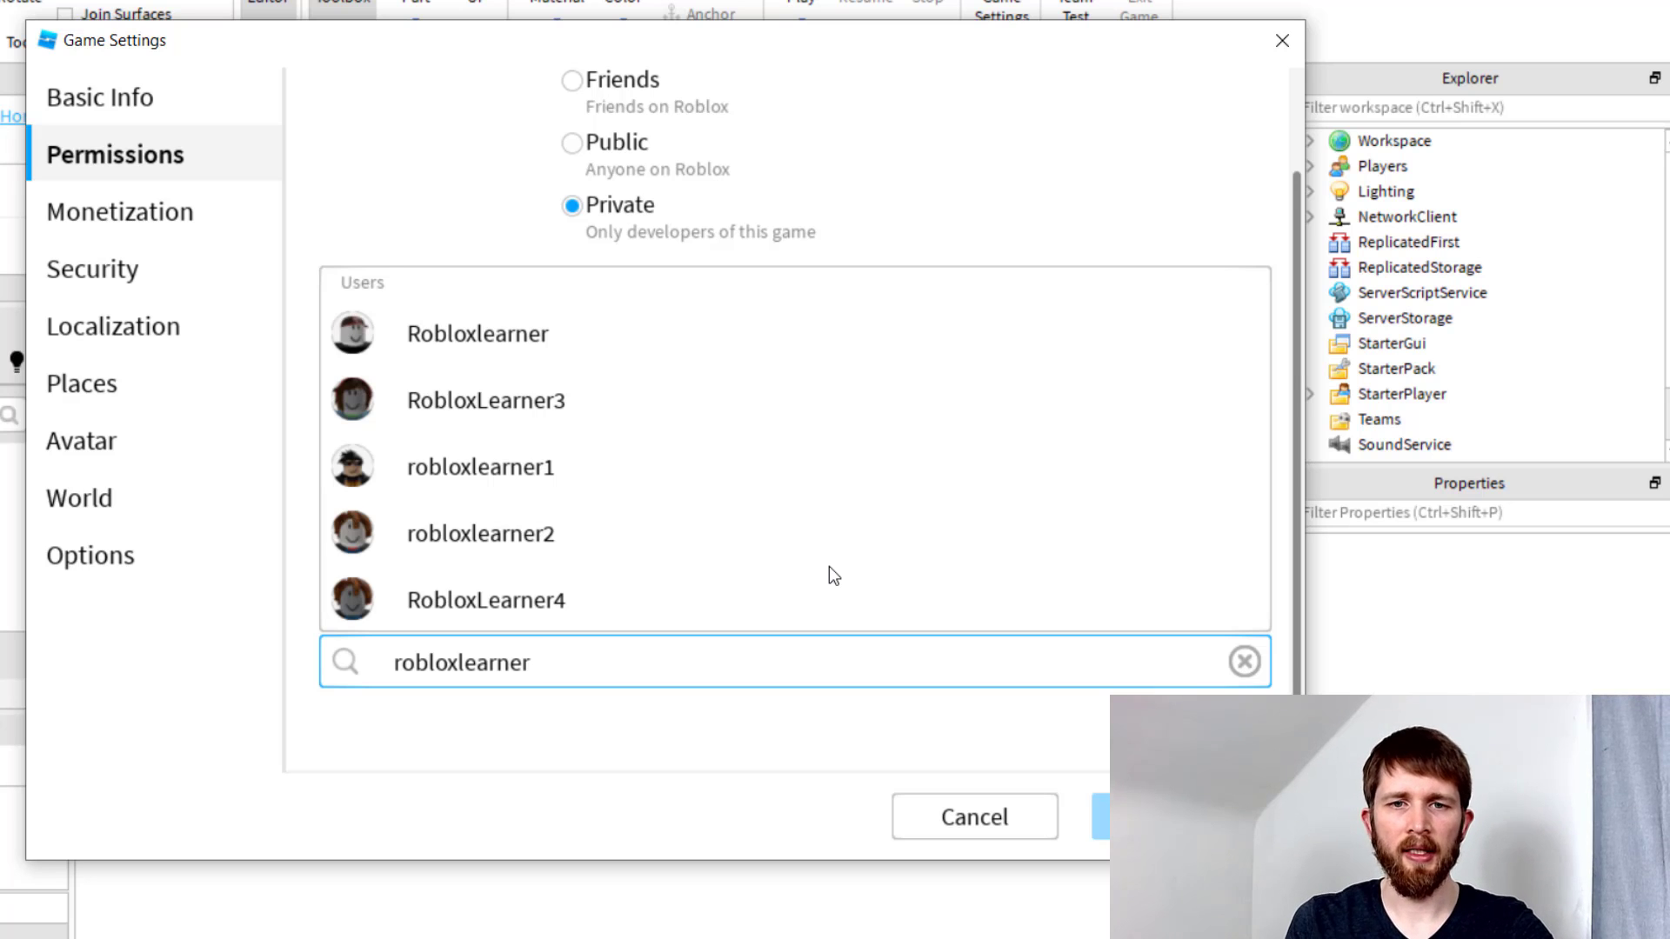
click(548, 610)
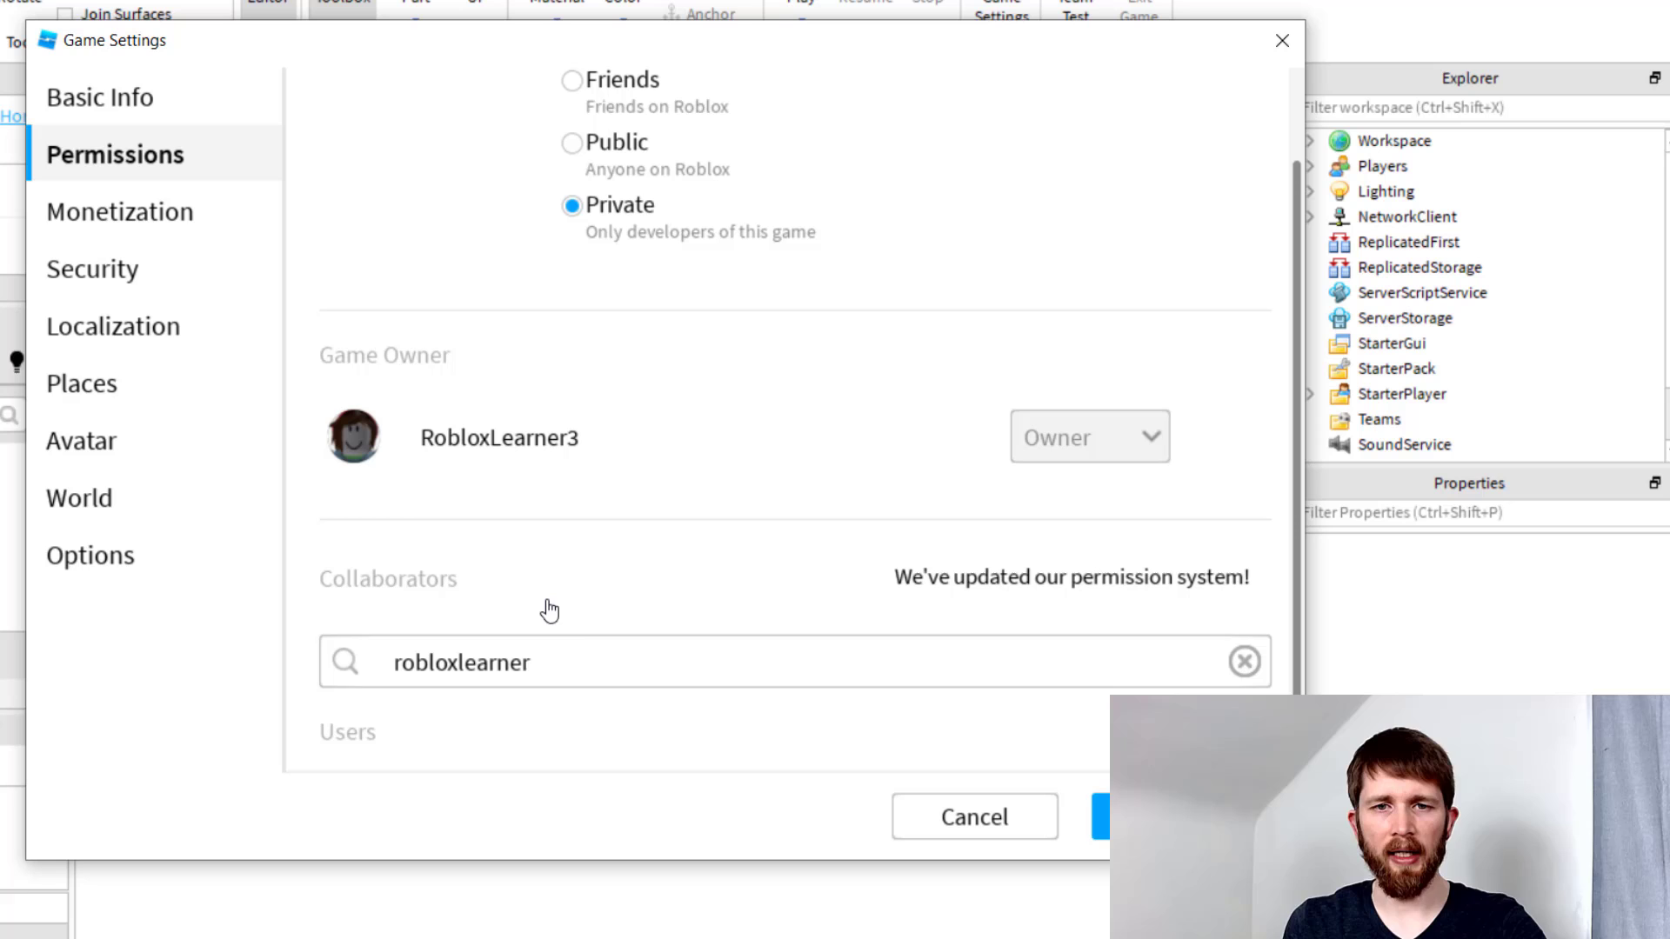
click(584, 675)
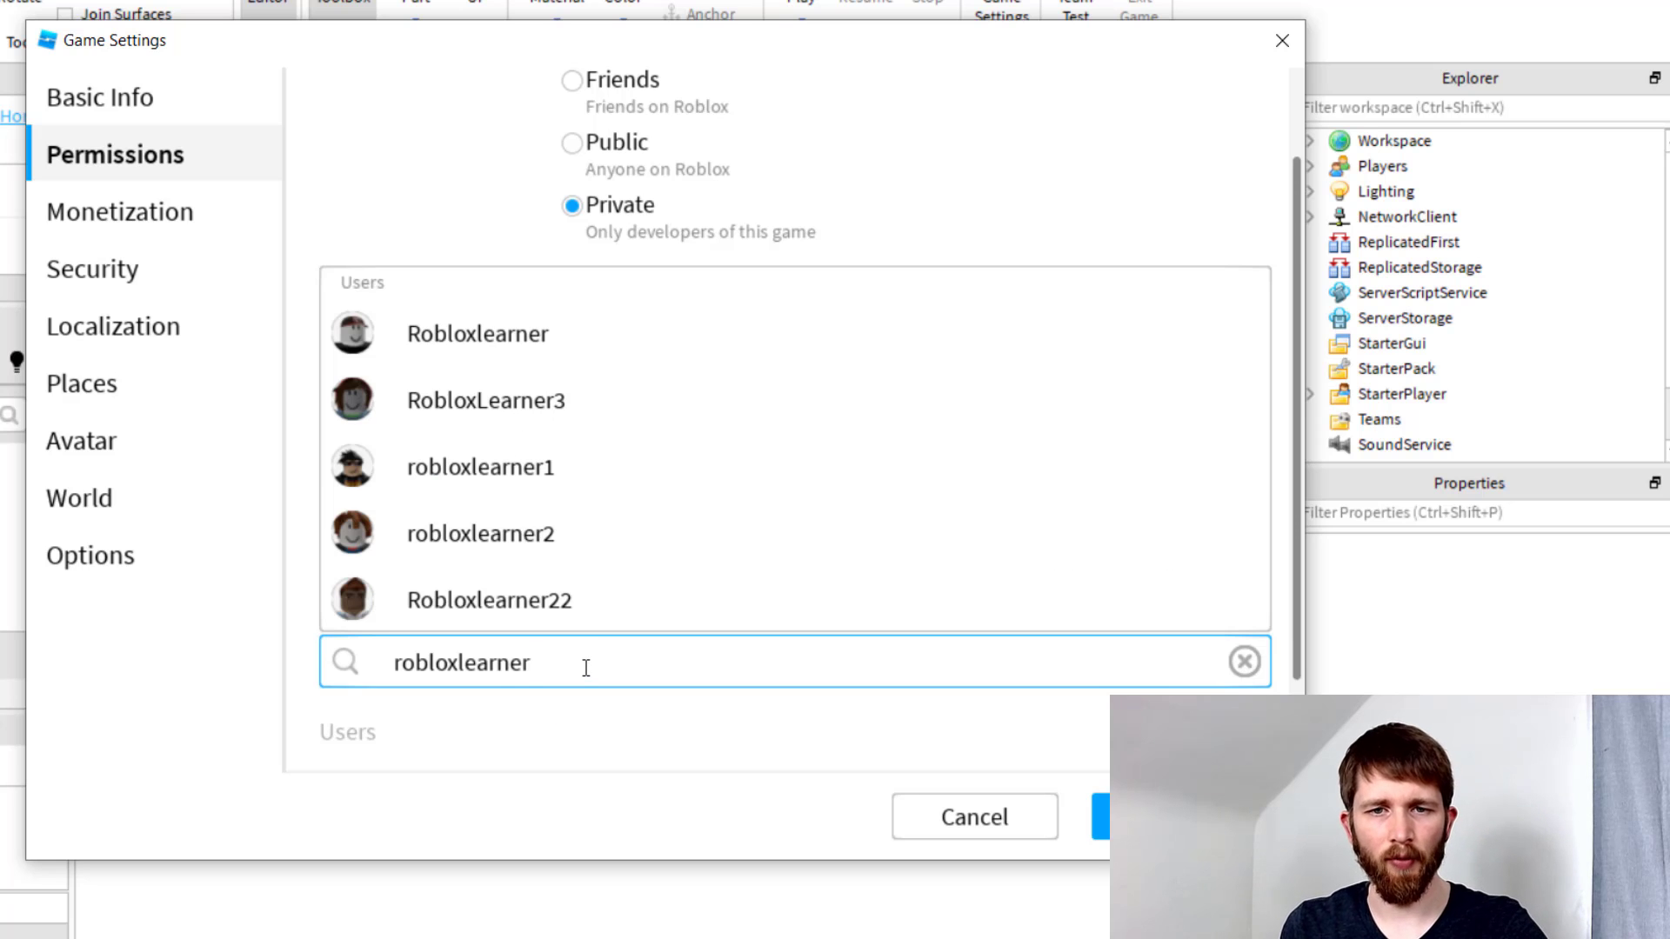
scroll(1189, 616, down, 2)
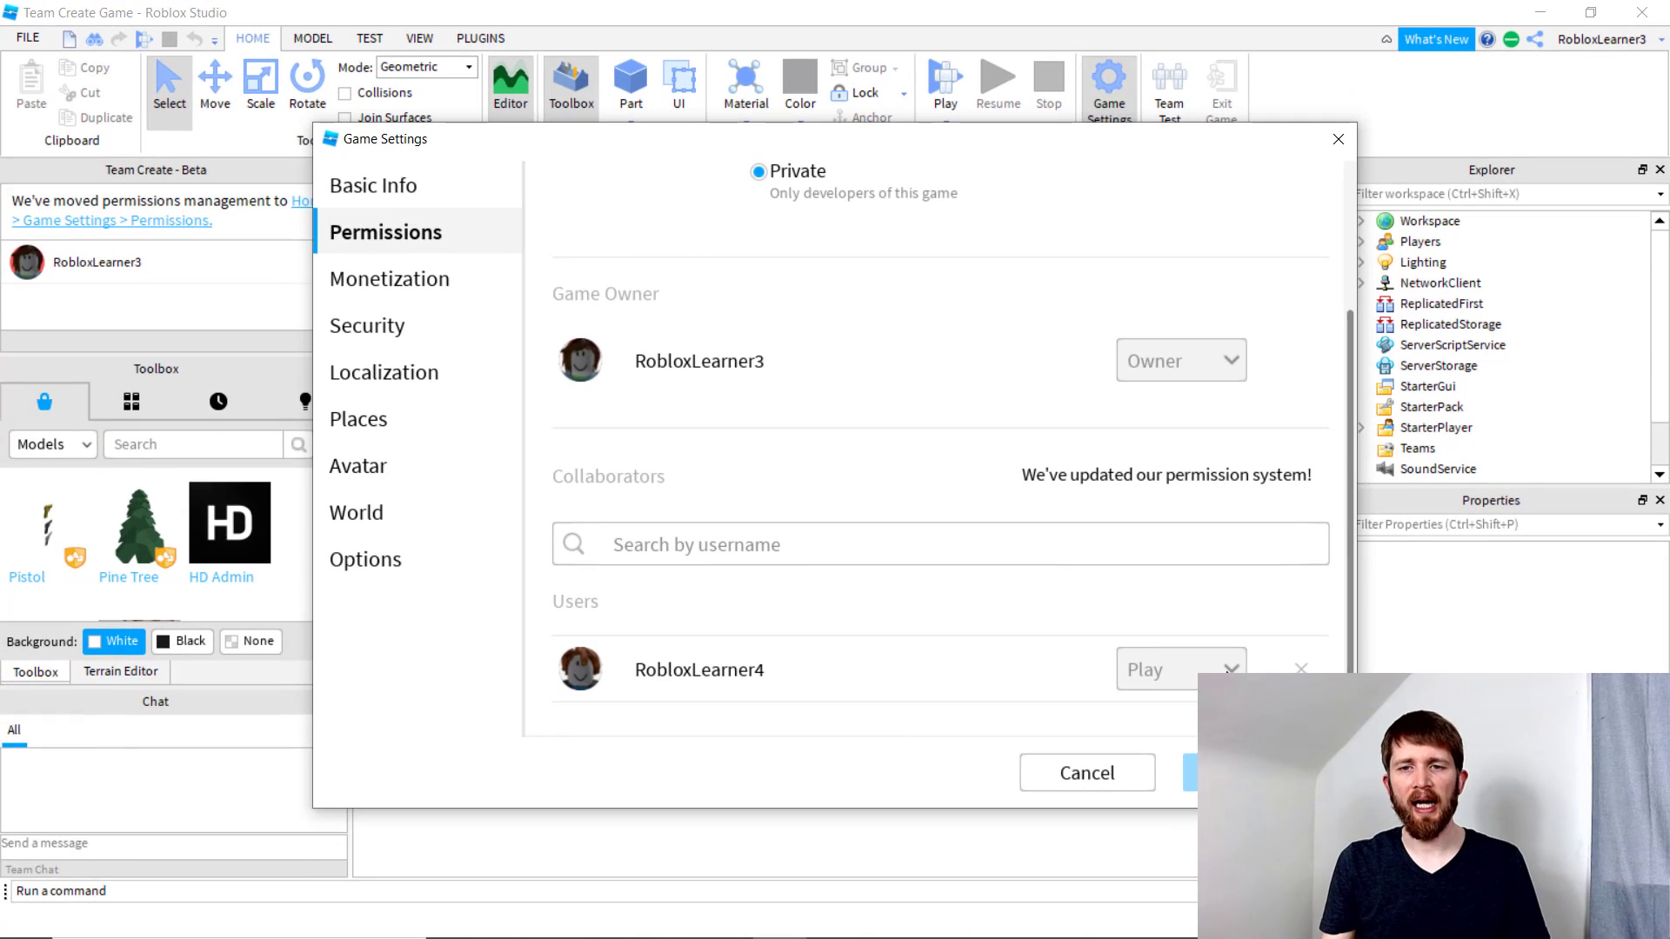
click(1139, 781)
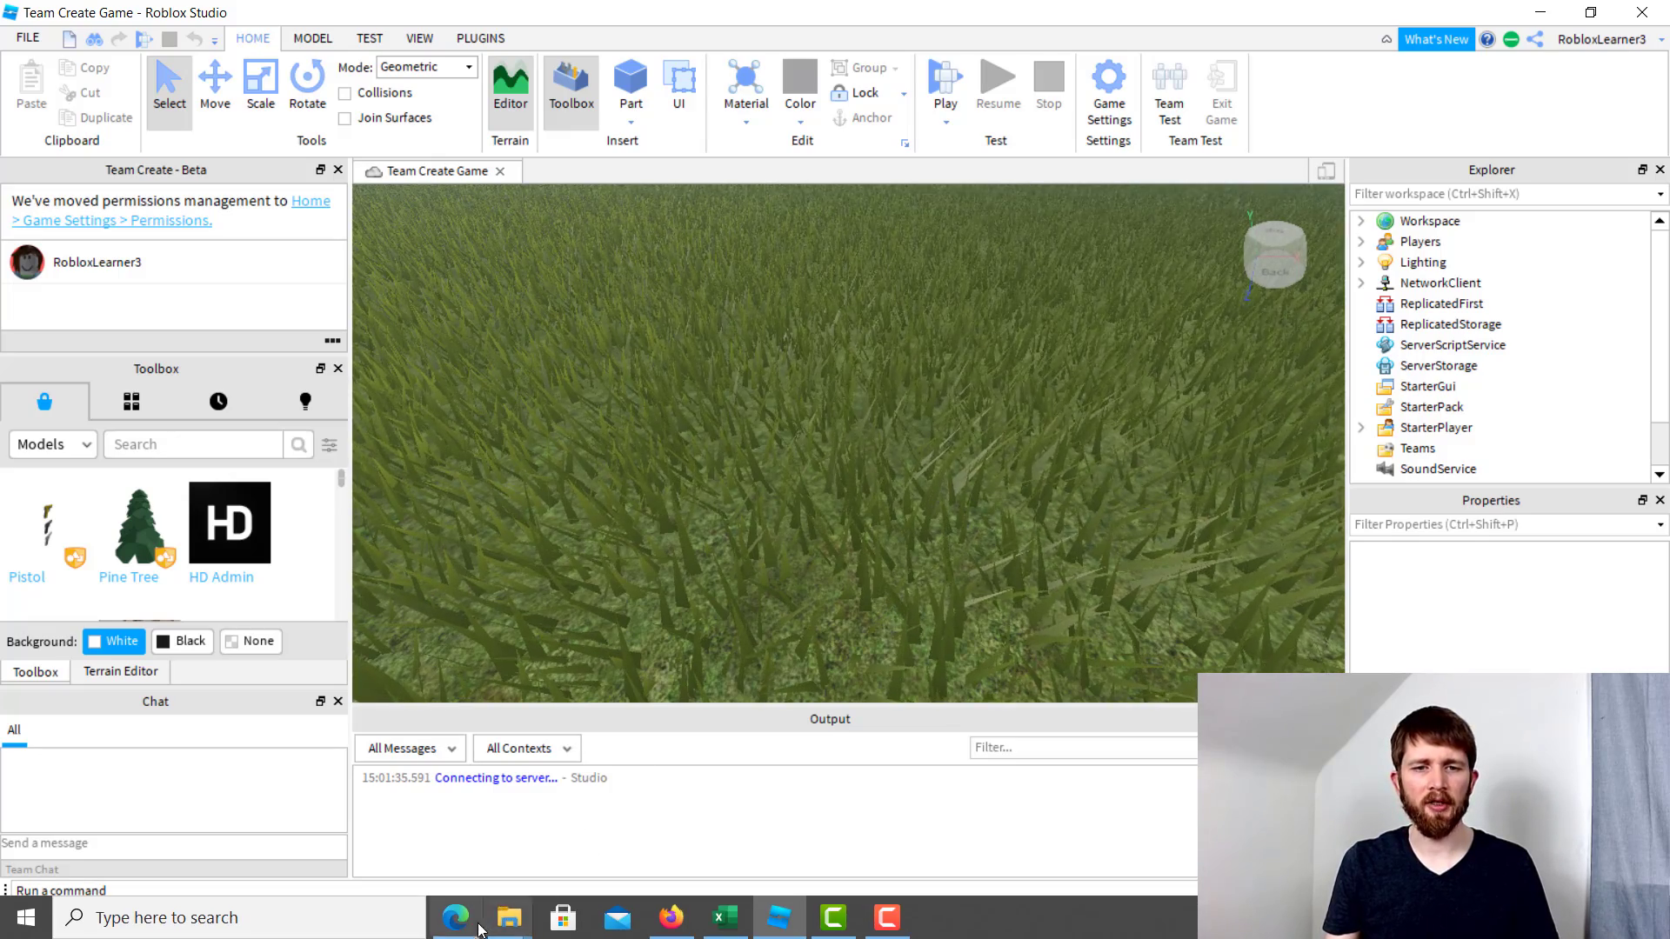
Switch to the Edge browser and open the Create page with the games list on the Roblox website.
click(454, 918)
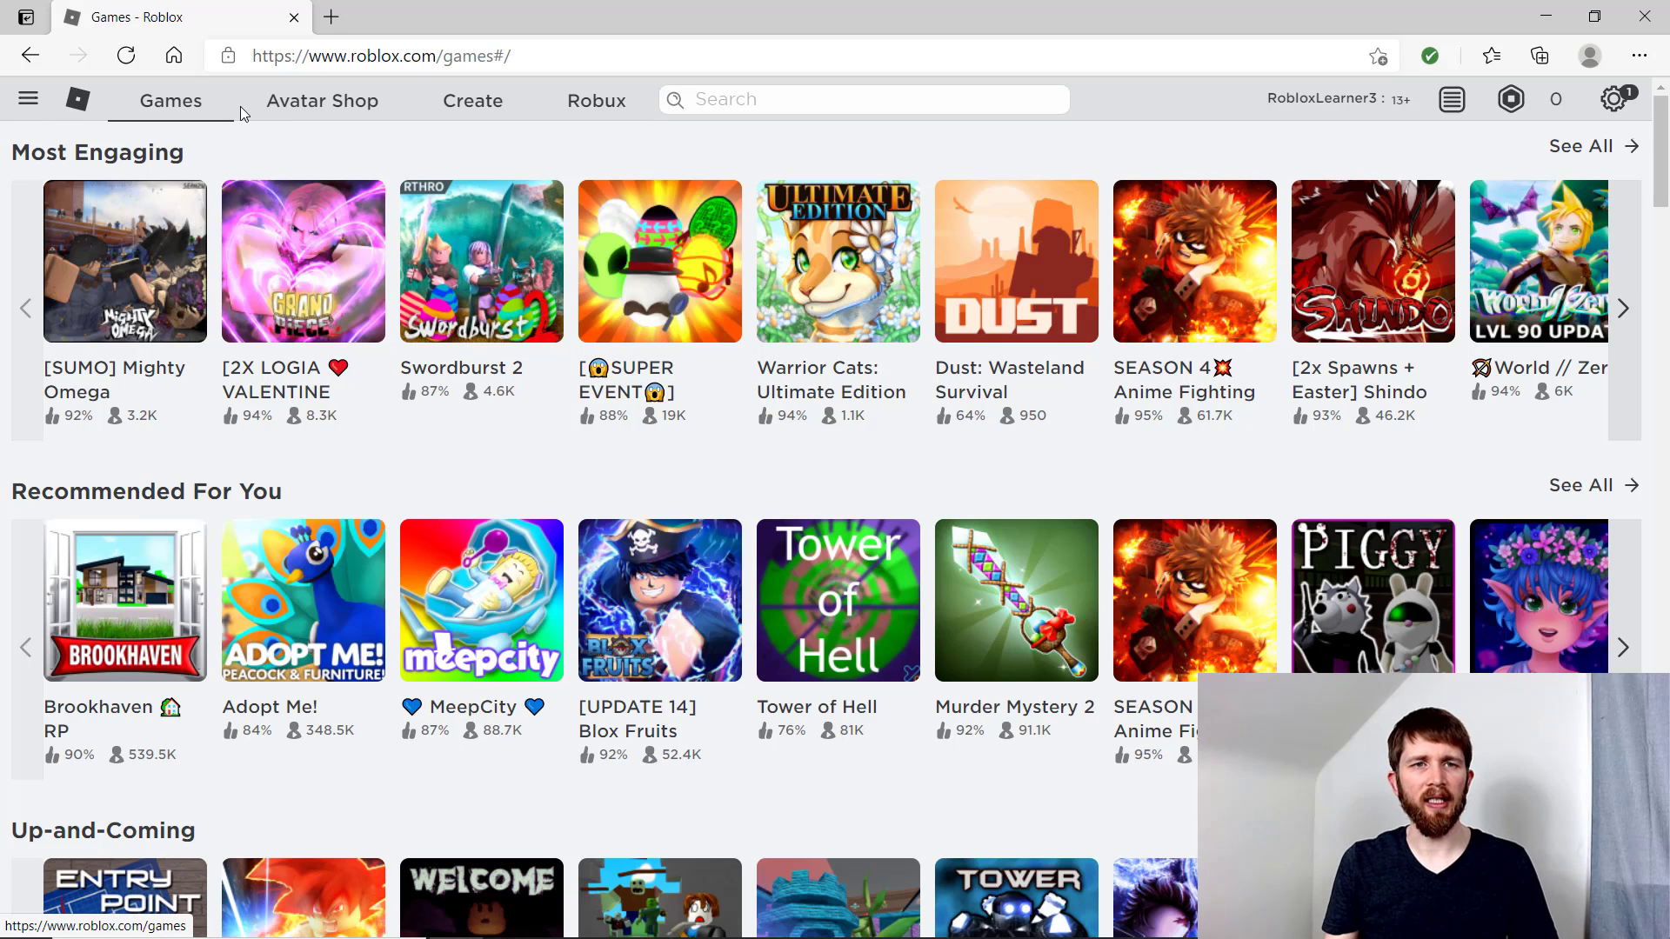
click(463, 102)
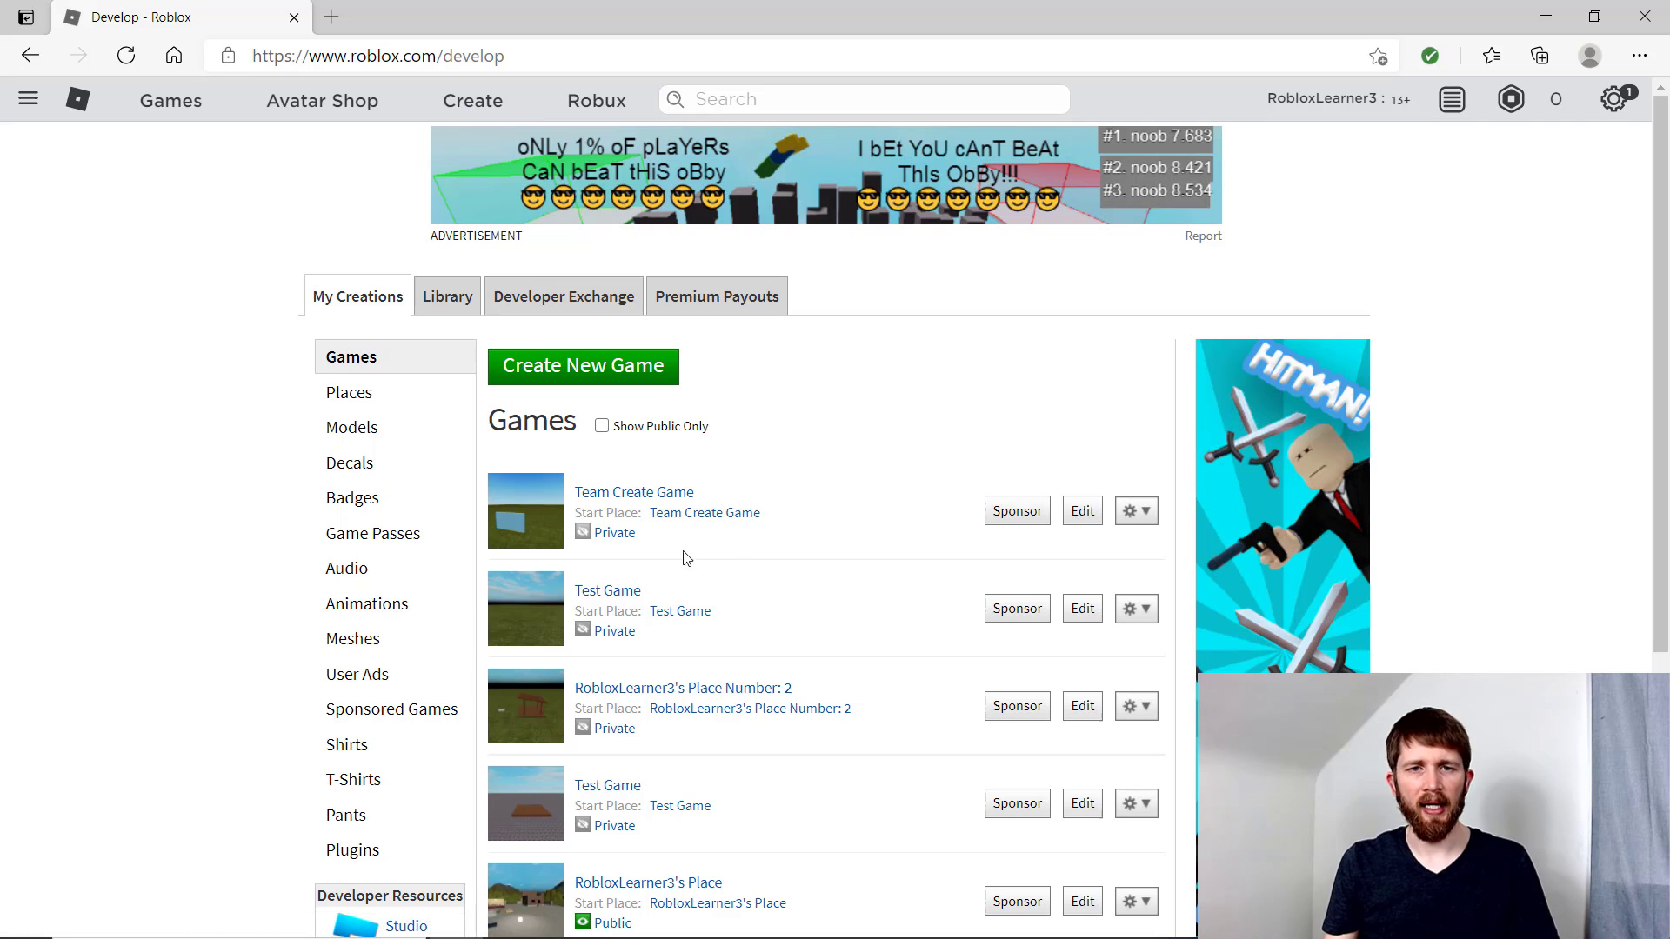
scroll(721, 652, down, 1)
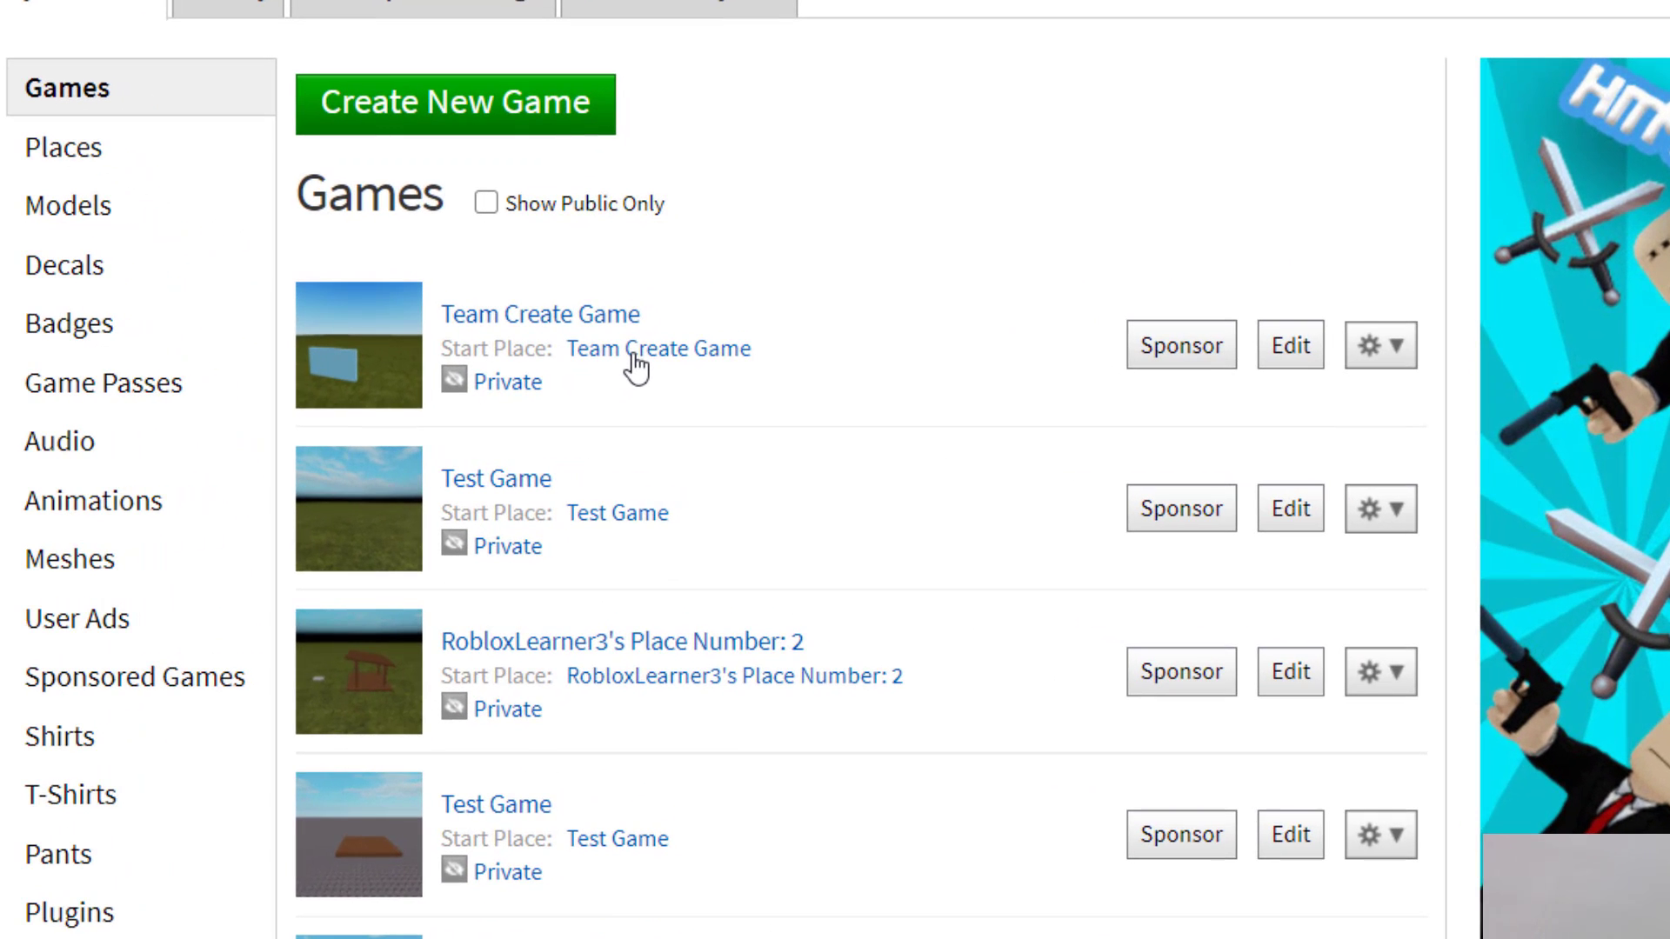
Open the page of the Team Create Game start place and select its full web address.
click(631, 358)
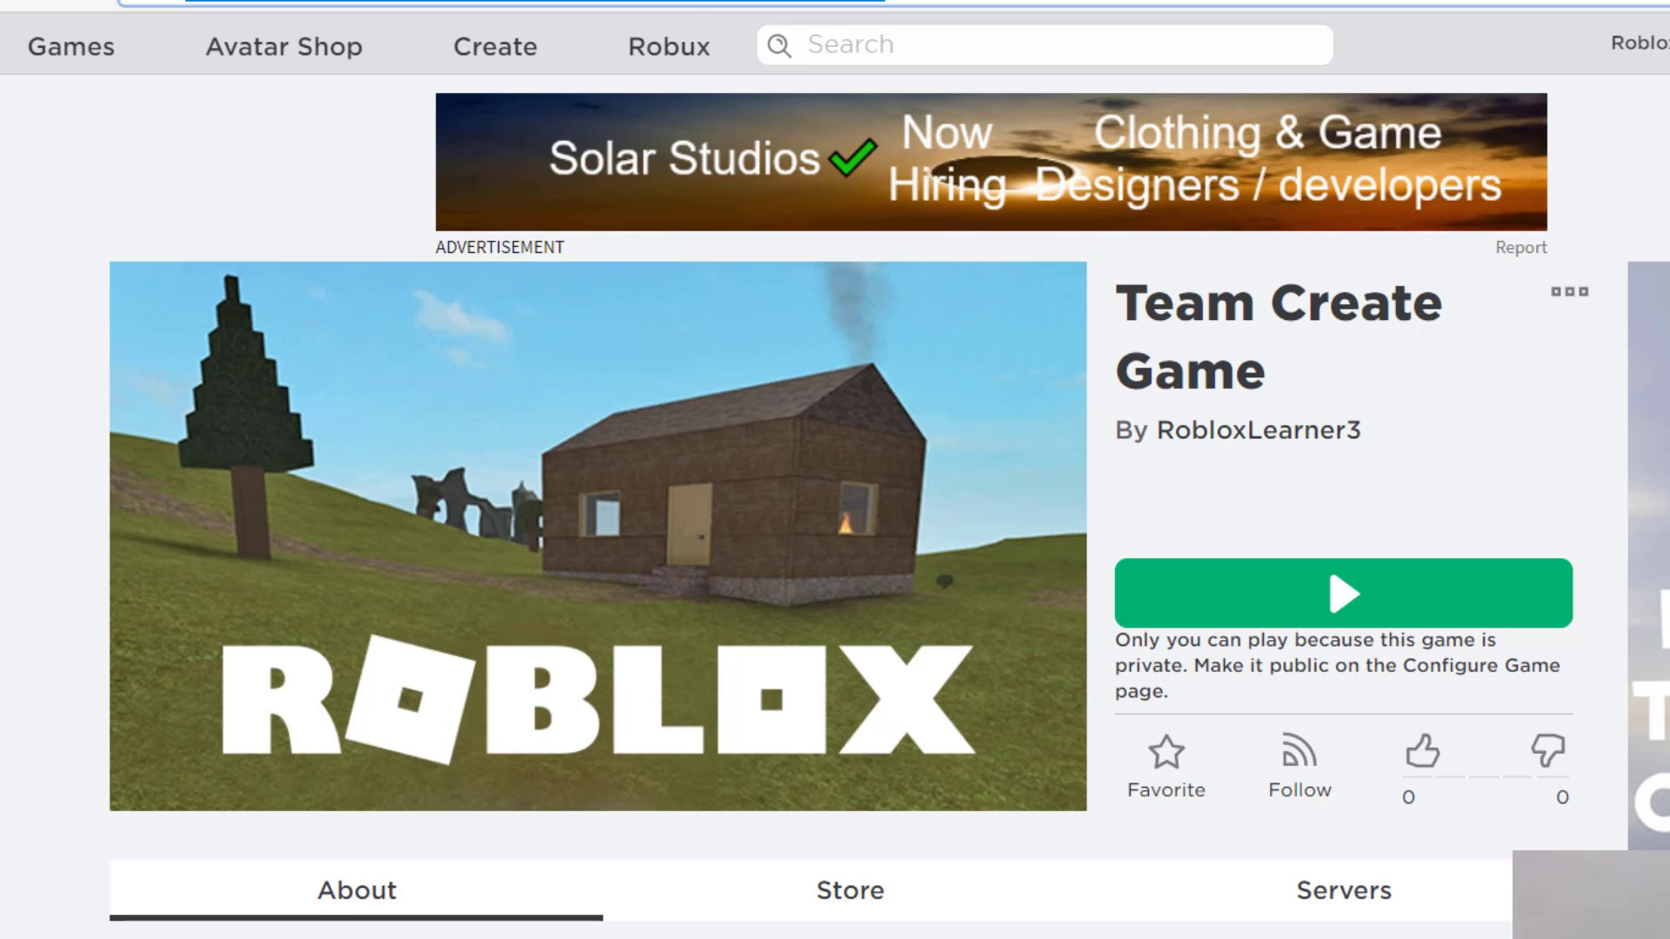
click(625, 54)
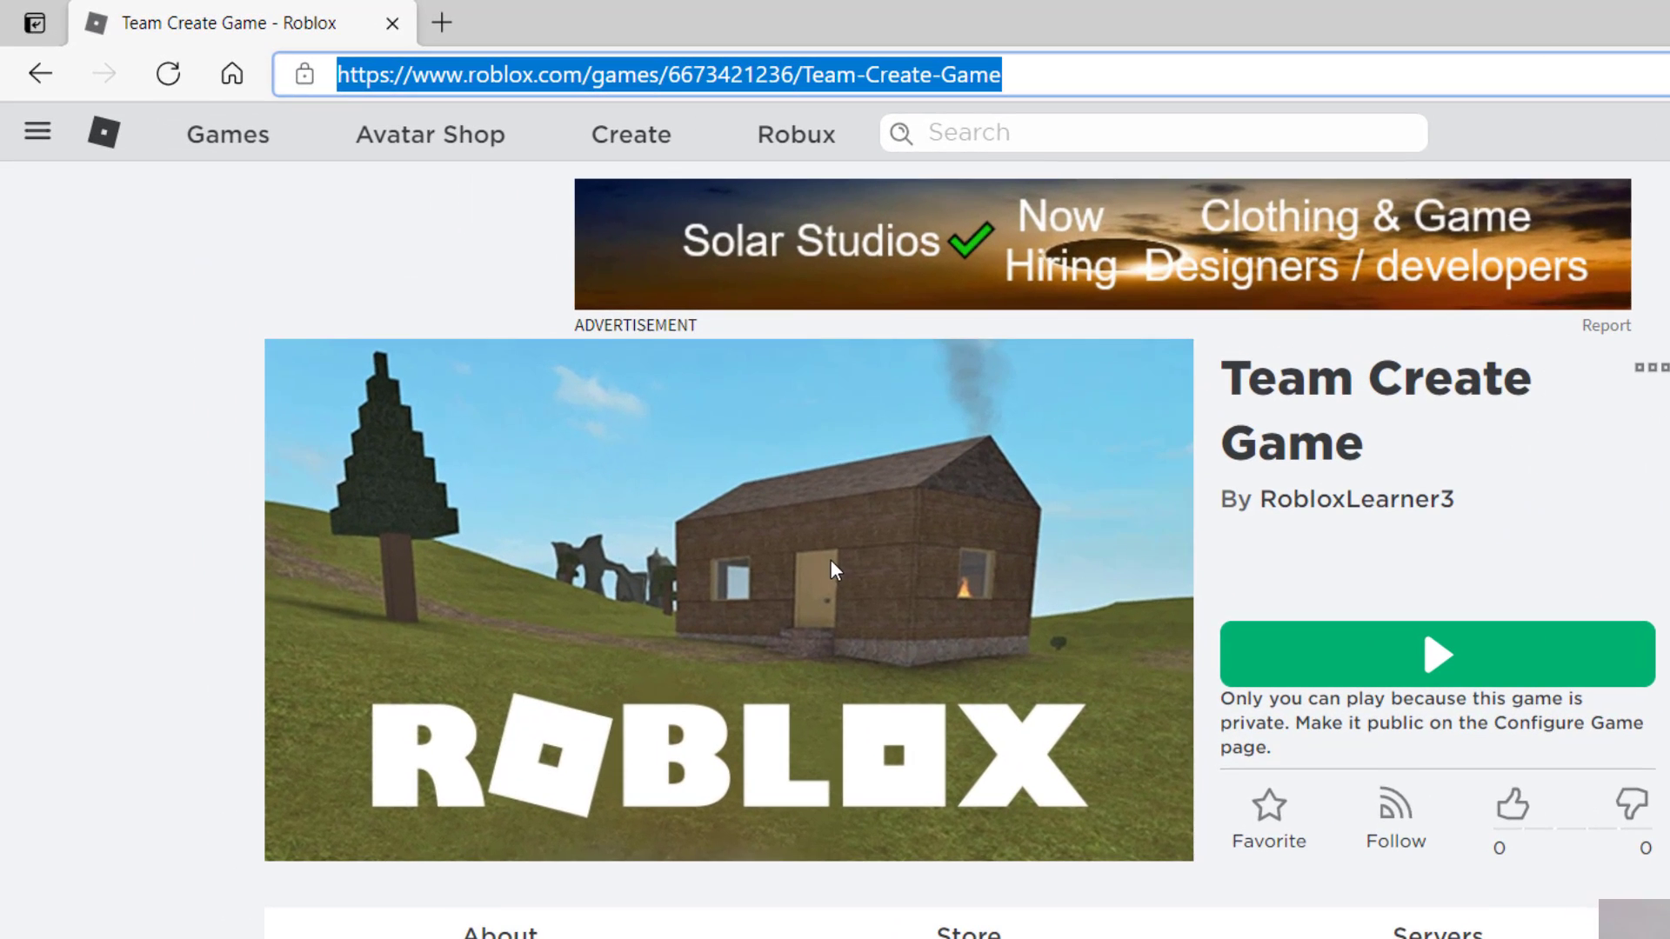
Examine the Team Create Game page, including its description, game details and private server section.
scroll(831, 561, down, 2)
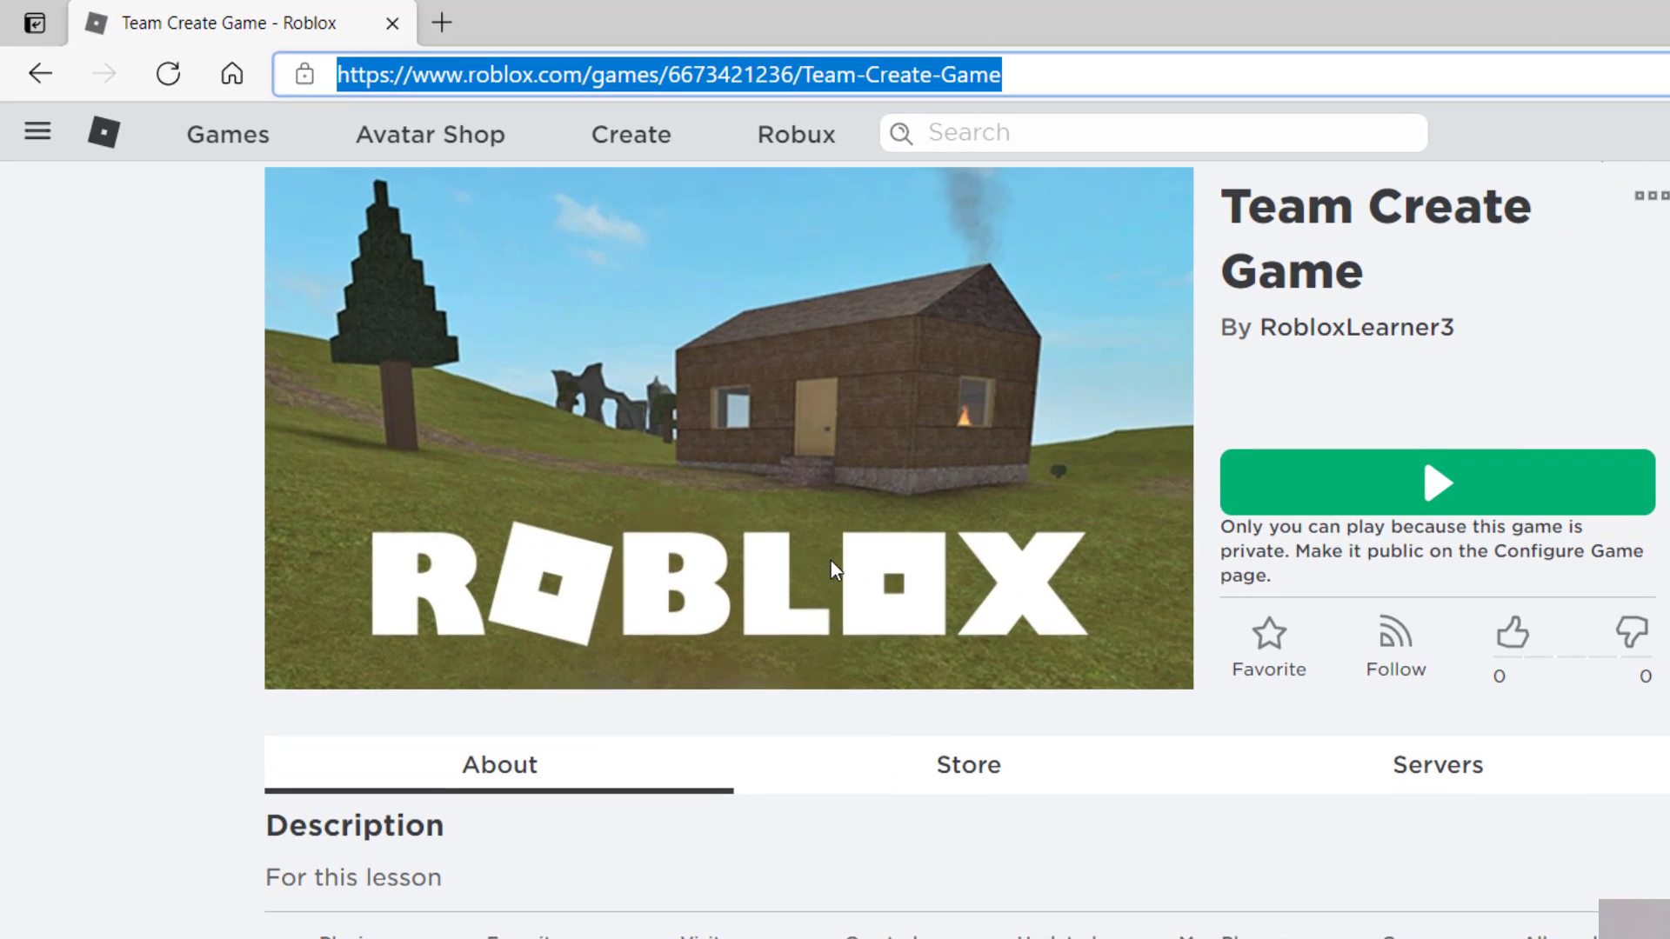
scroll(781, 564, down, 2)
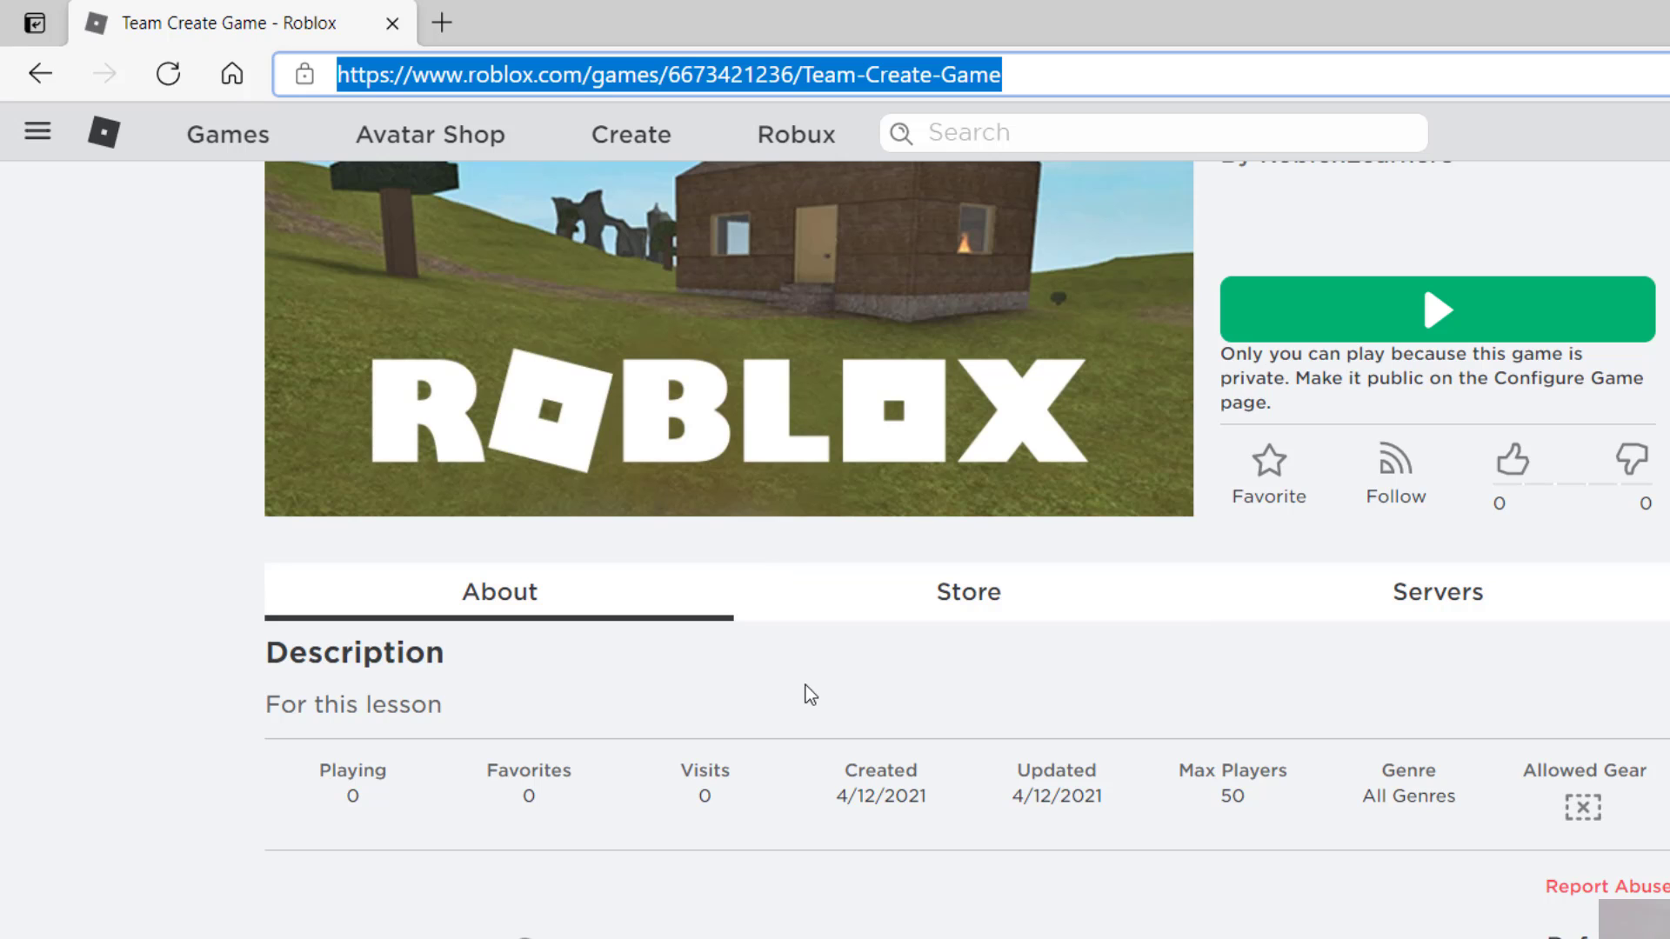
scroll(806, 688, down, 1)
scroll(865, 692, up, 5)
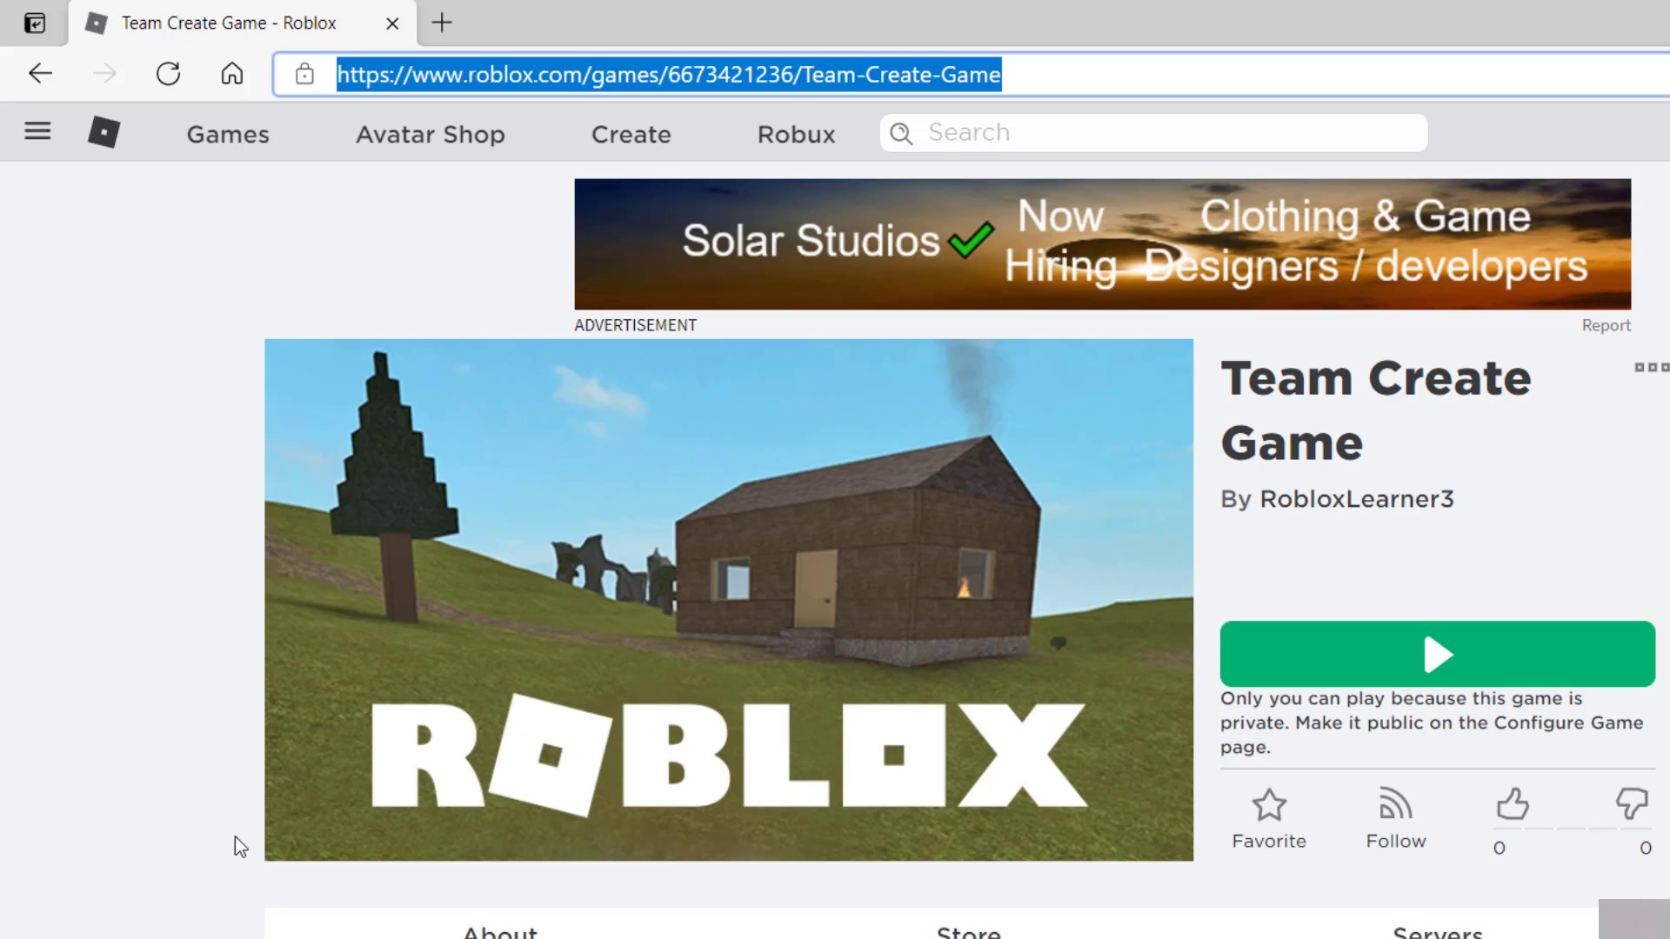
click(198, 857)
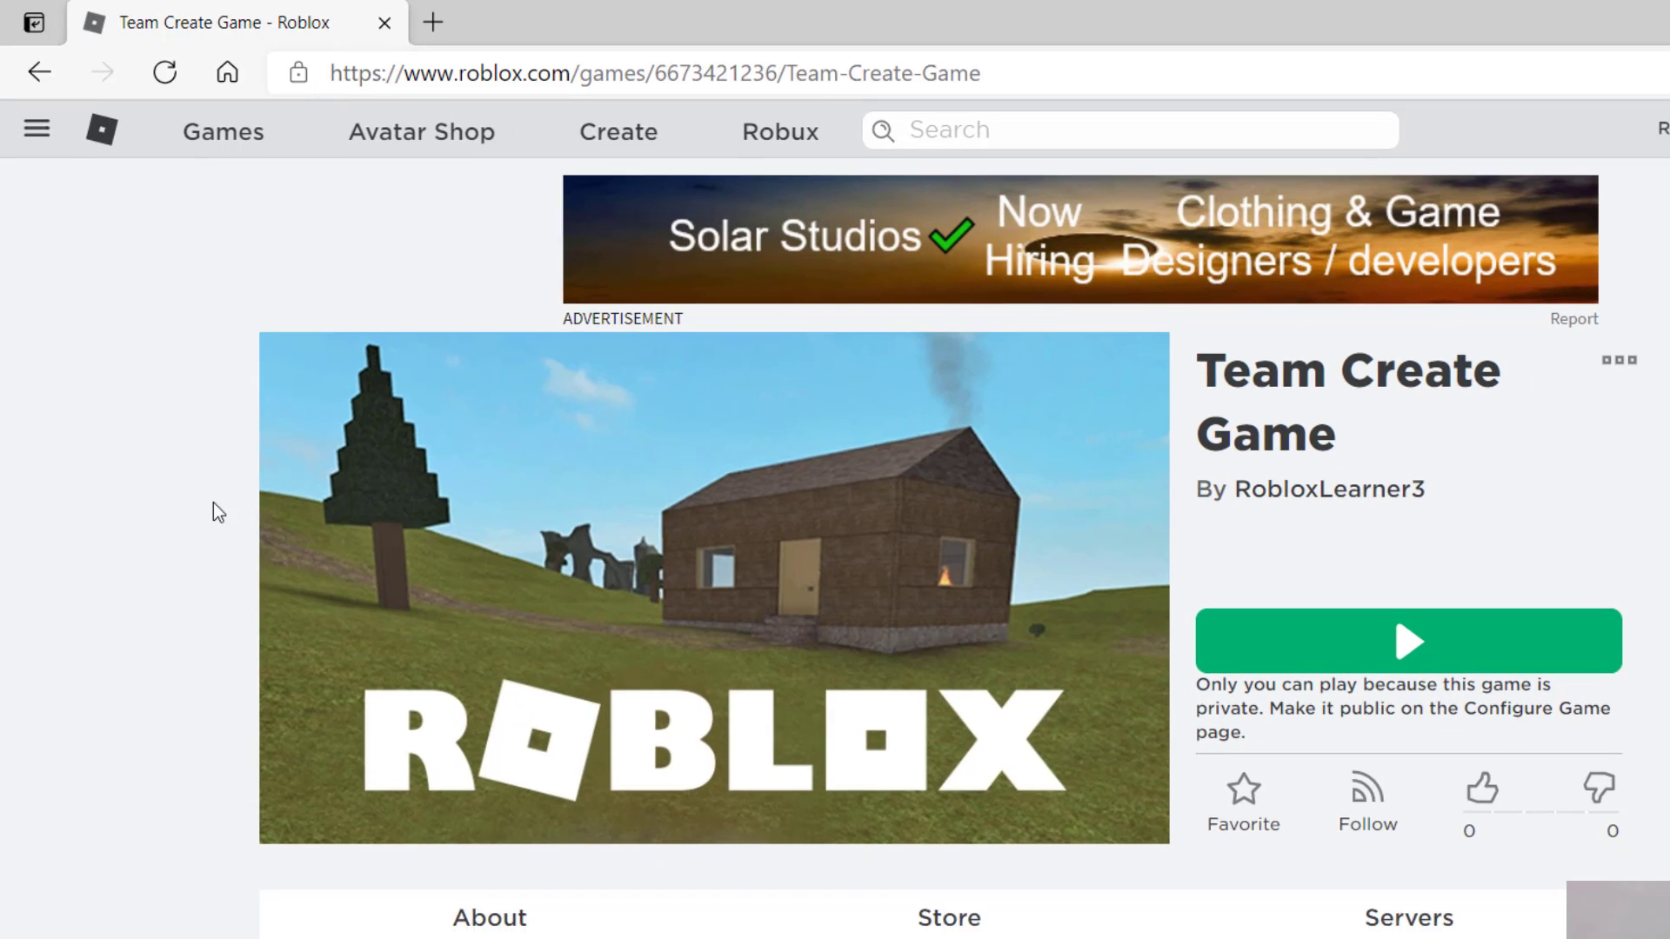
scroll(151, 436, down, 5)
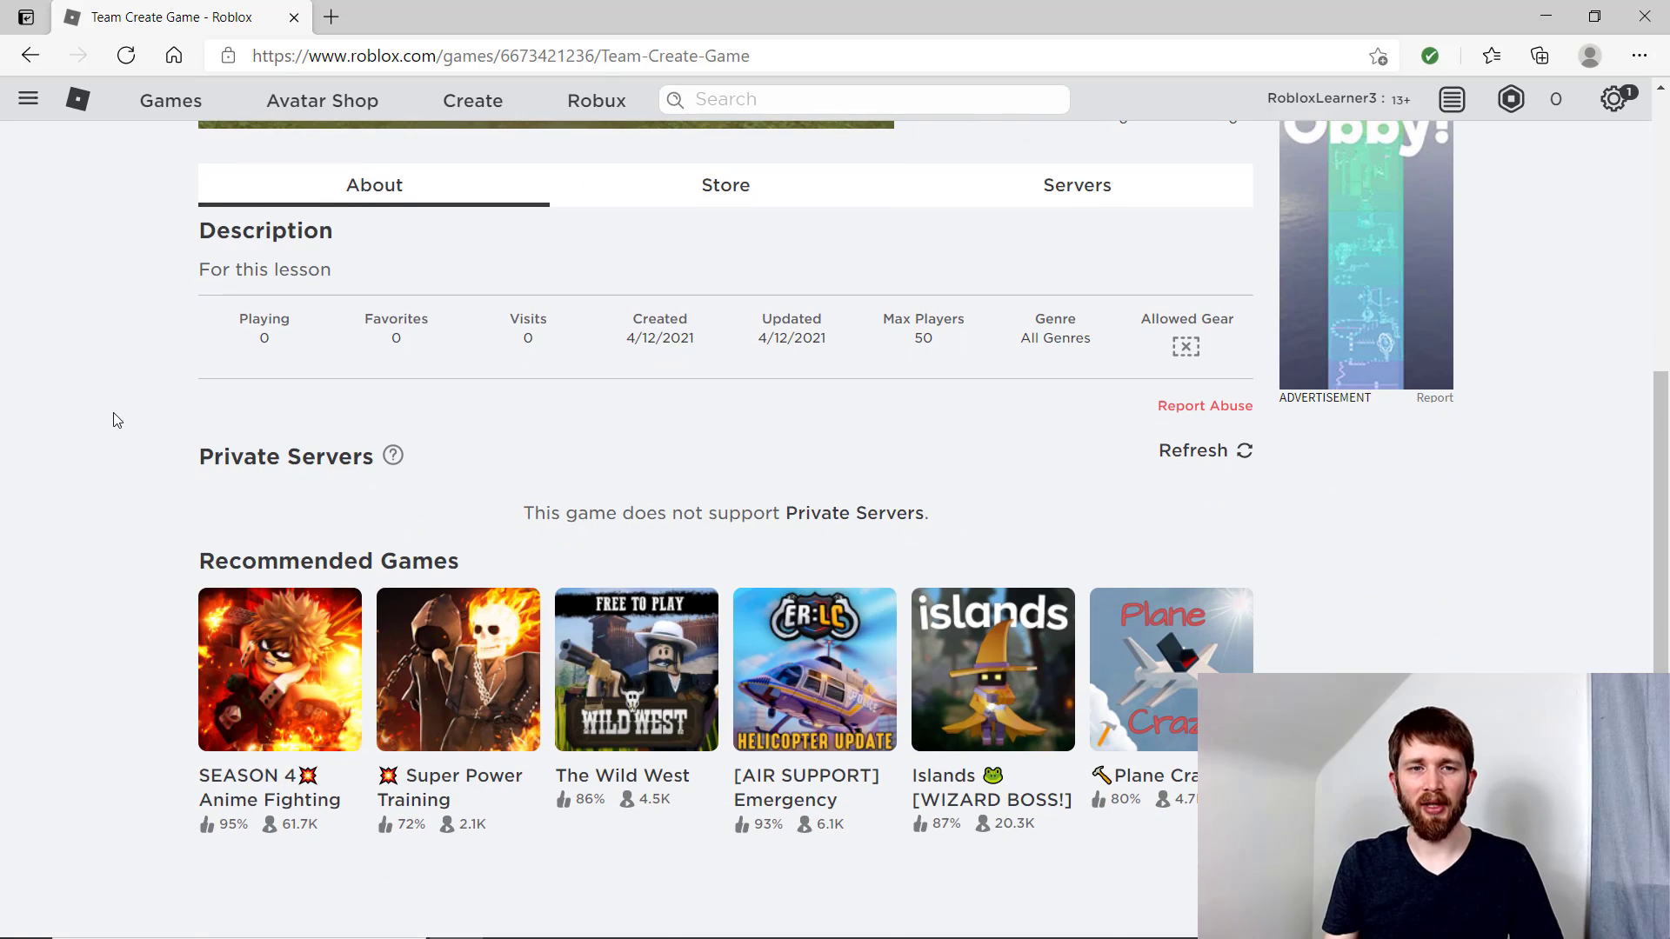
scroll(102, 414, up, 5)
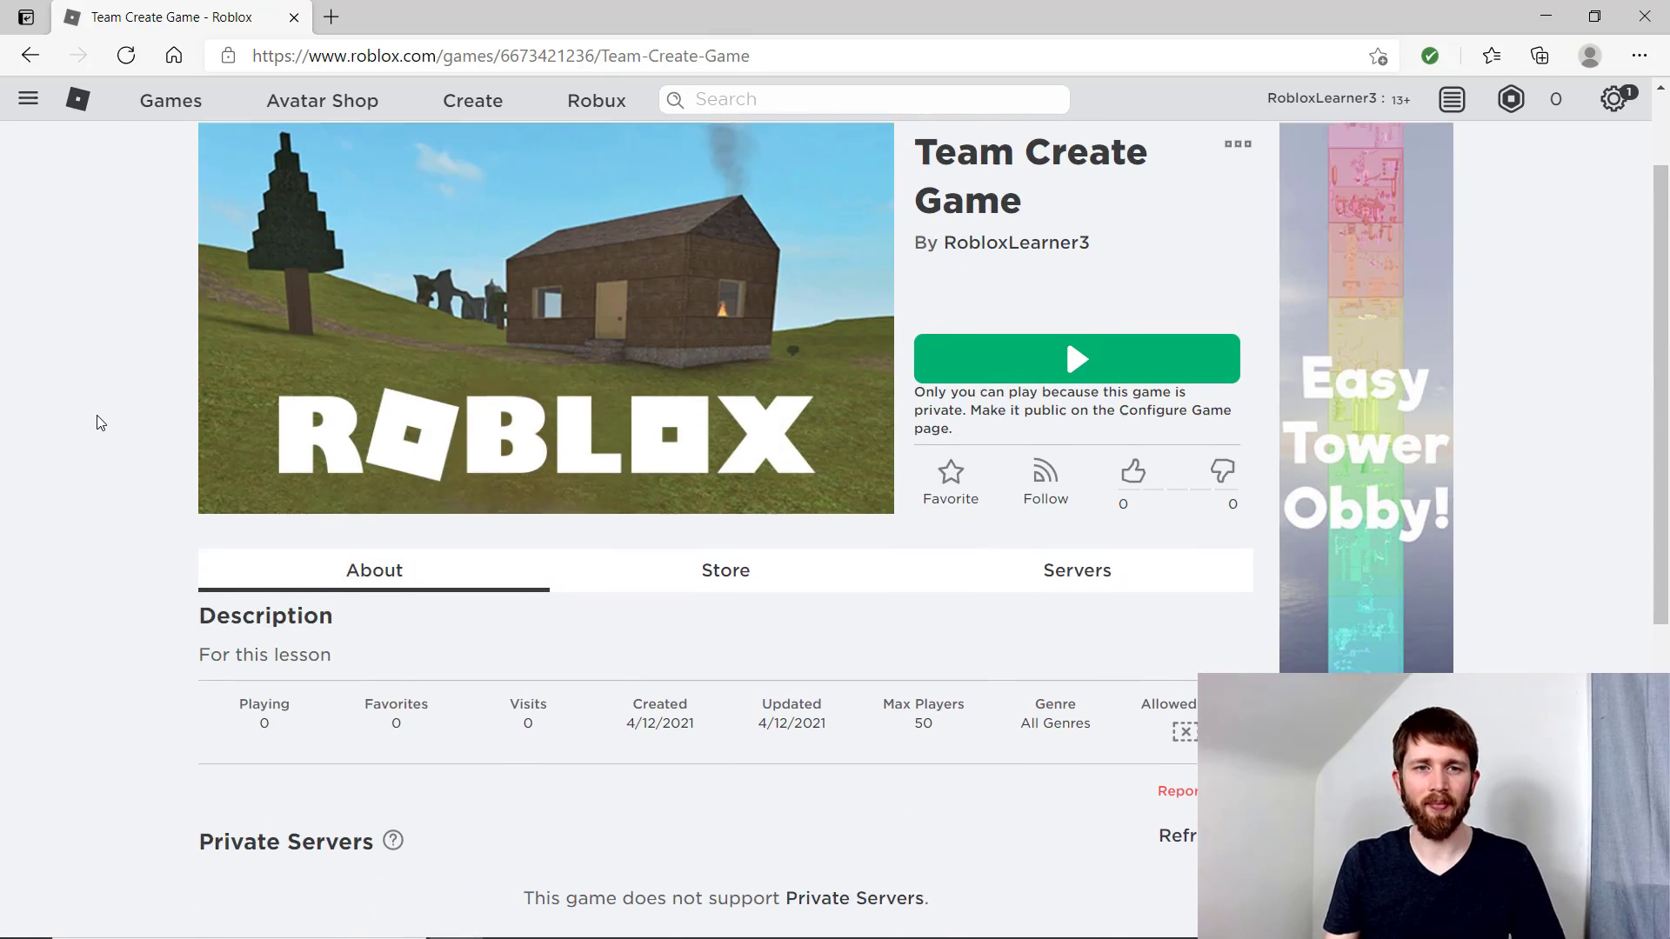